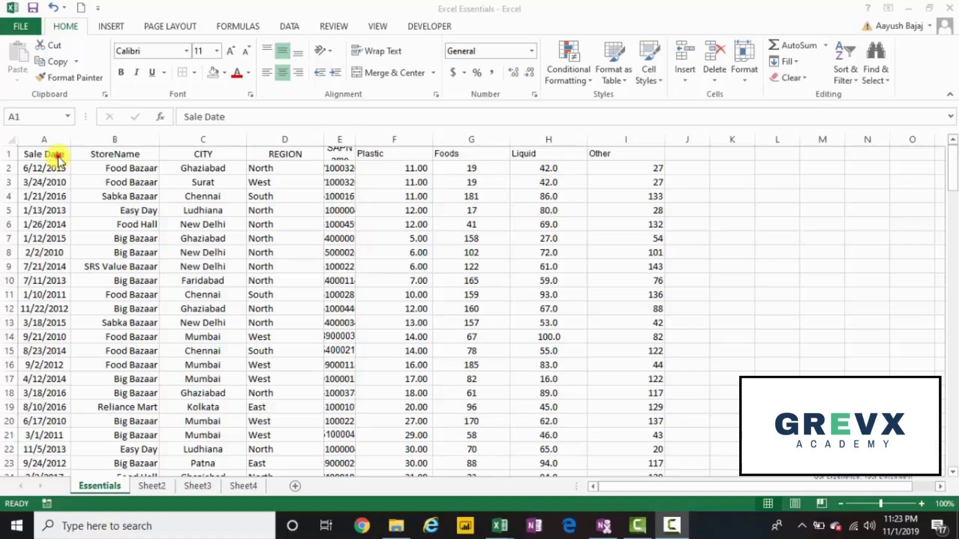
Step: Select the header cells from Sale Date to Other, A1:I1, and reduce the selection back to A1
{"action": "left_click", "coordinate": [58, 157]}
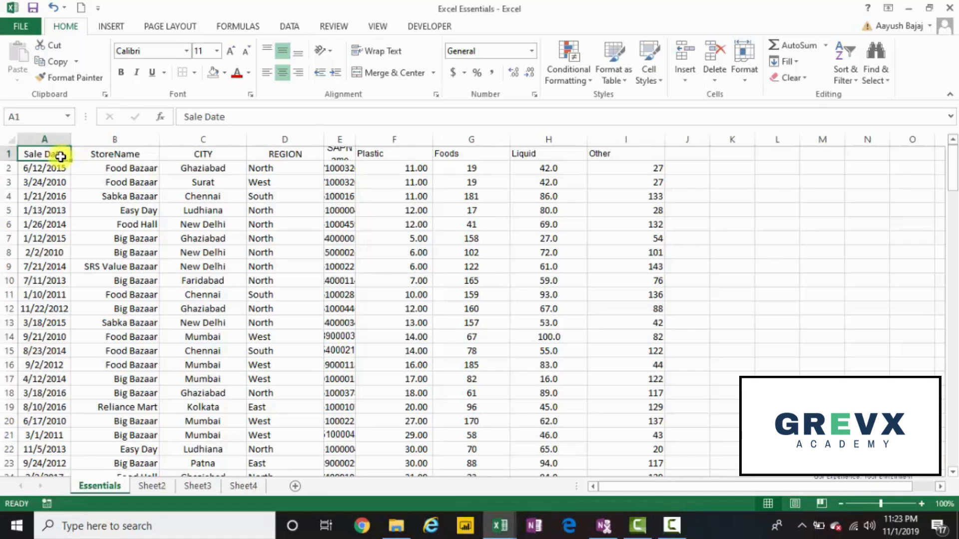
{"action": "left_click_drag", "start_coordinate": [60, 156], "coordinate": [620, 156]}
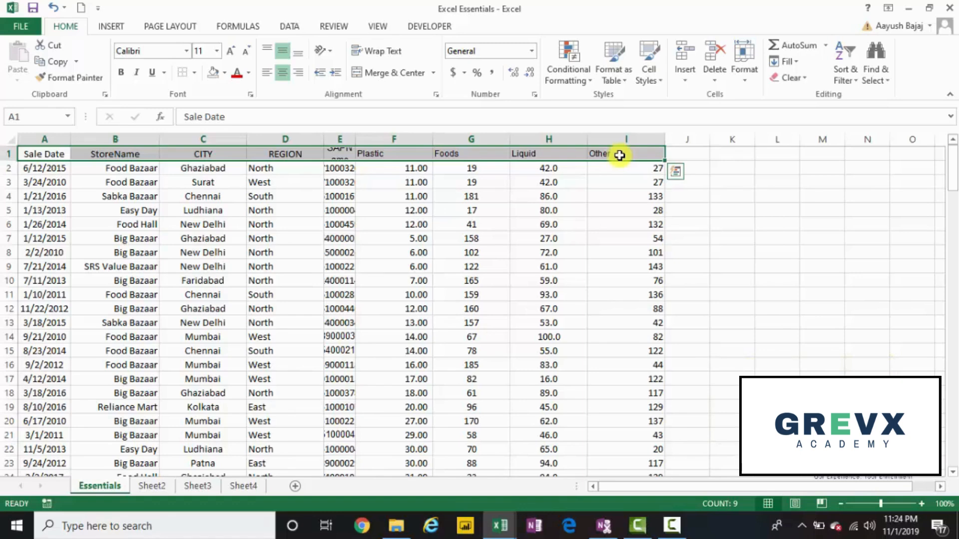
{"action": "key", "text": "ctrl+shift+Left"}
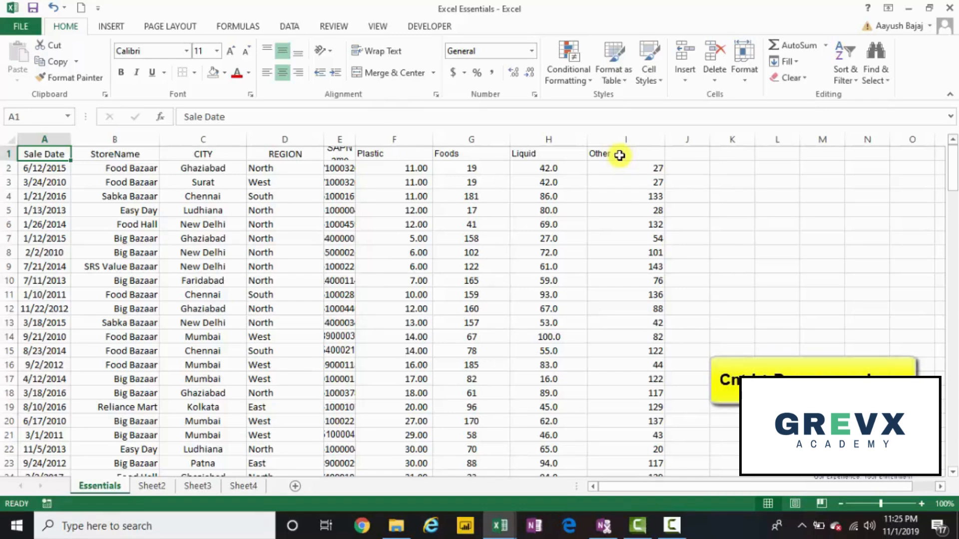
Step: Jump between the corners of the data range, A1, A158, I158 and I1, ending at A1
{"action": "key", "text": "ctrl+Down"}
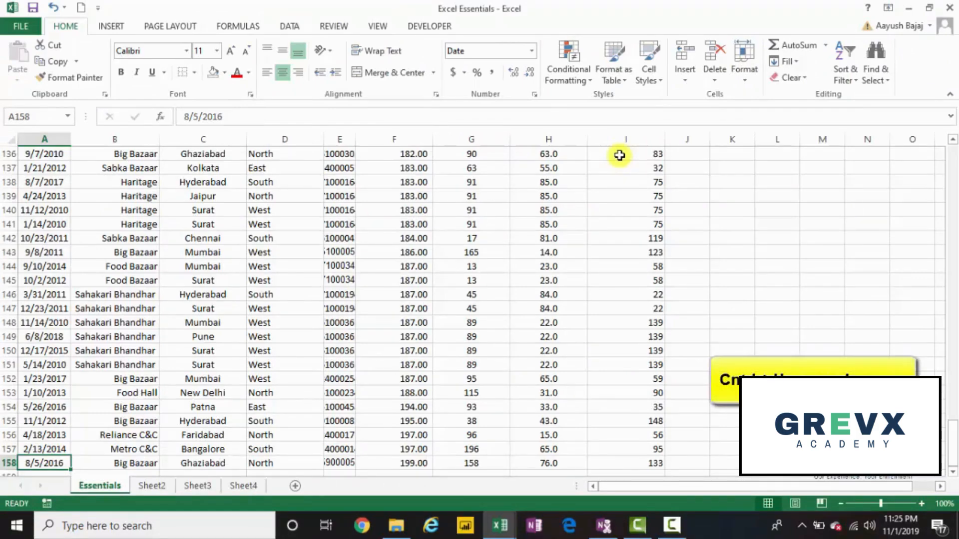
{"action": "key", "text": "ctrl+Up"}
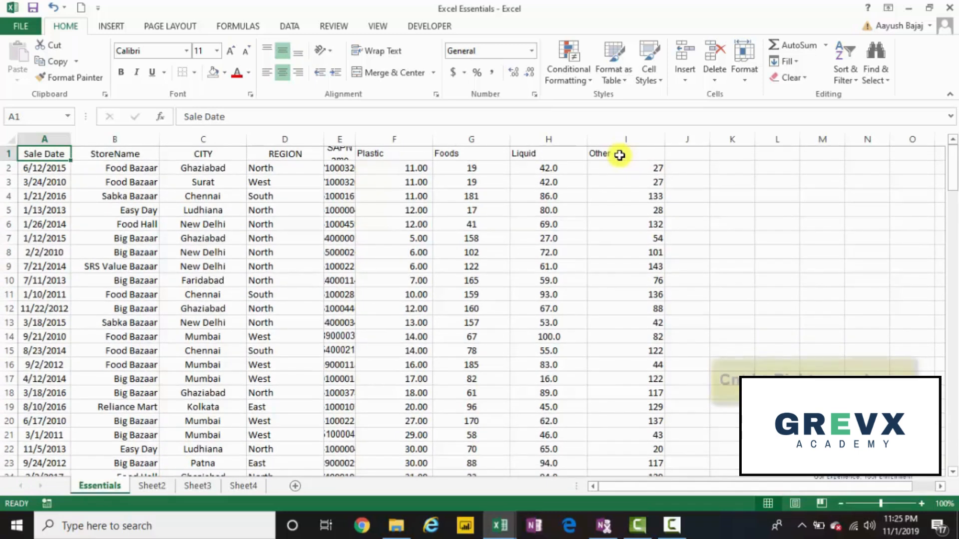
{"action": "key", "text": "ctrl+Right"}
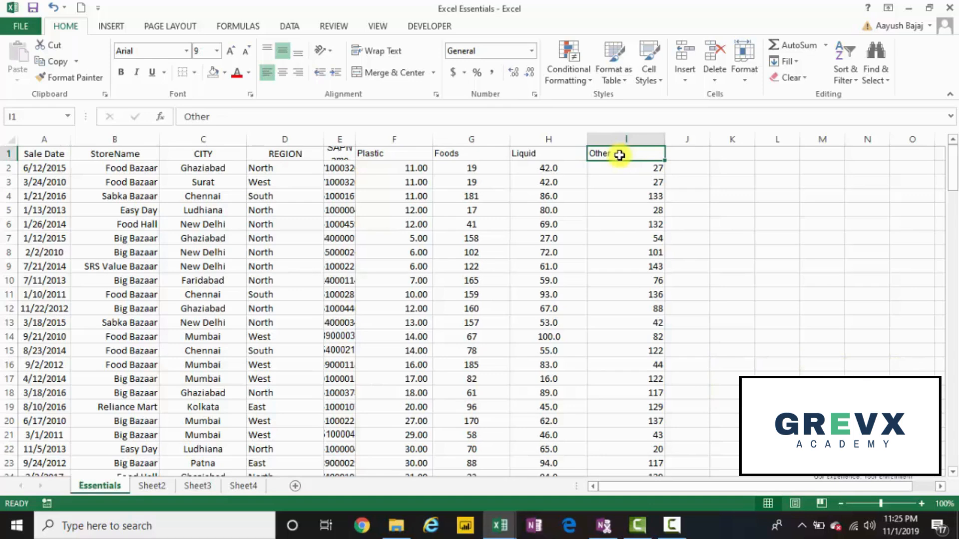
{"action": "key", "text": "ctrl+Left"}
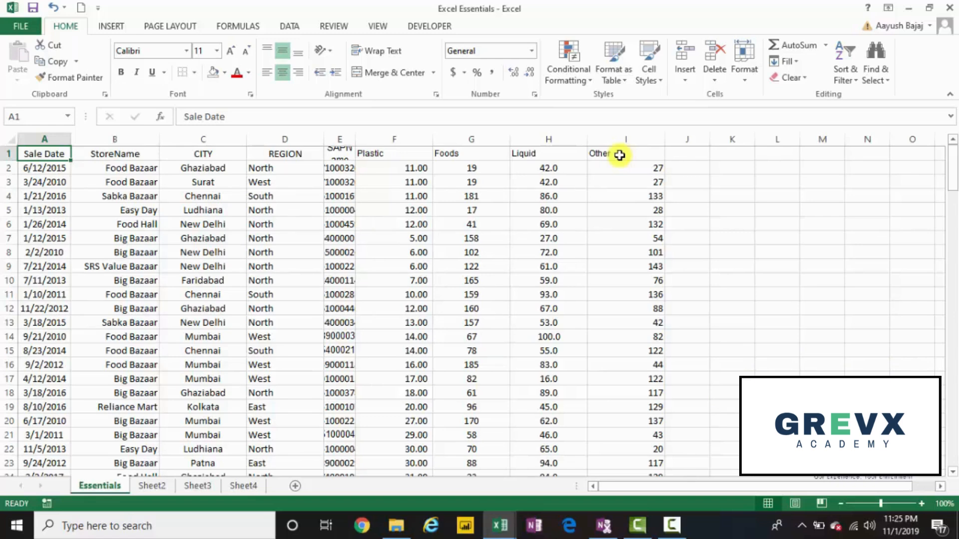
{"action": "key", "text": "ctrl+Down"}
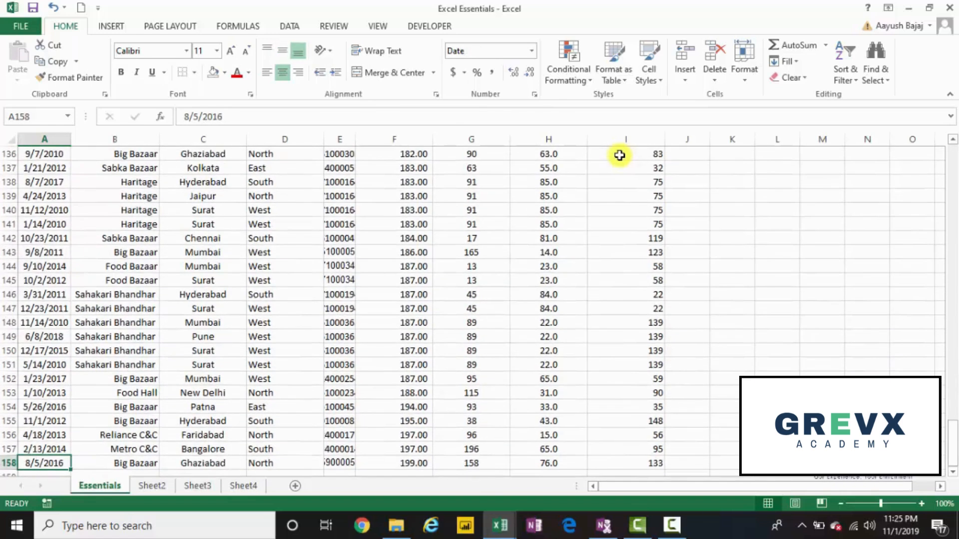
{"action": "key", "text": "ctrl+Right"}
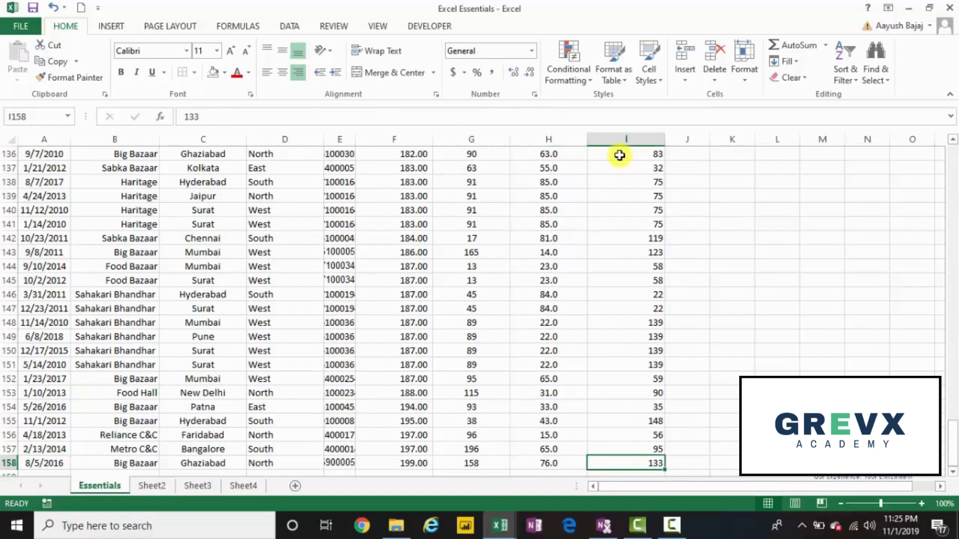
{"action": "key", "text": "ctrl+Up"}
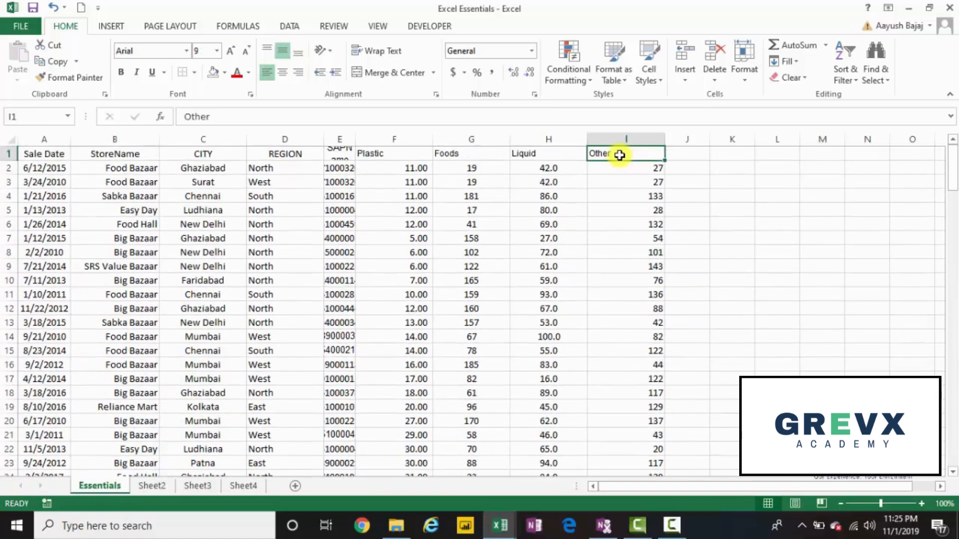
{"action": "key", "text": "ctrl+Left"}
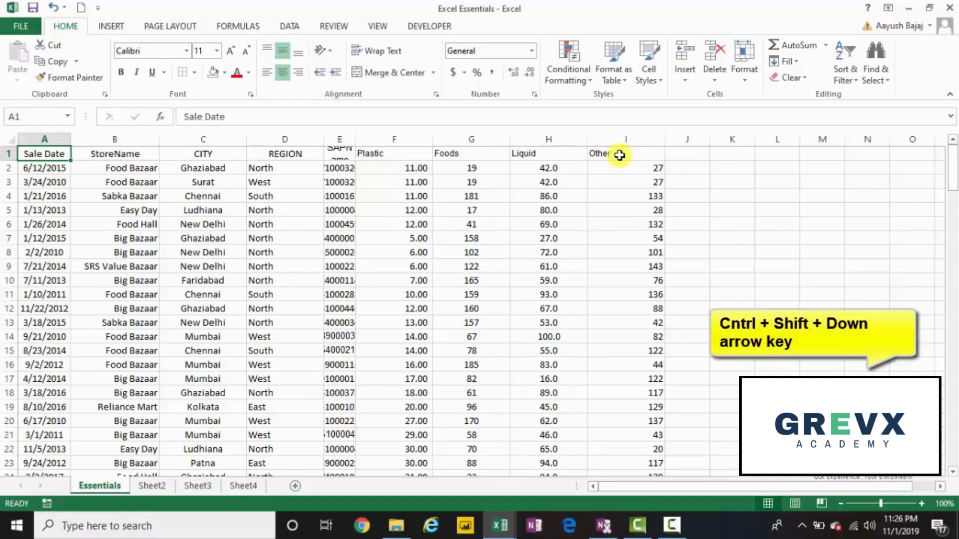
Step: Select the Sale Date column A1:A158, and separately the header row A1:I1, returning to A1 after each
{"action": "key", "text": "ctrl+shift+Down"}
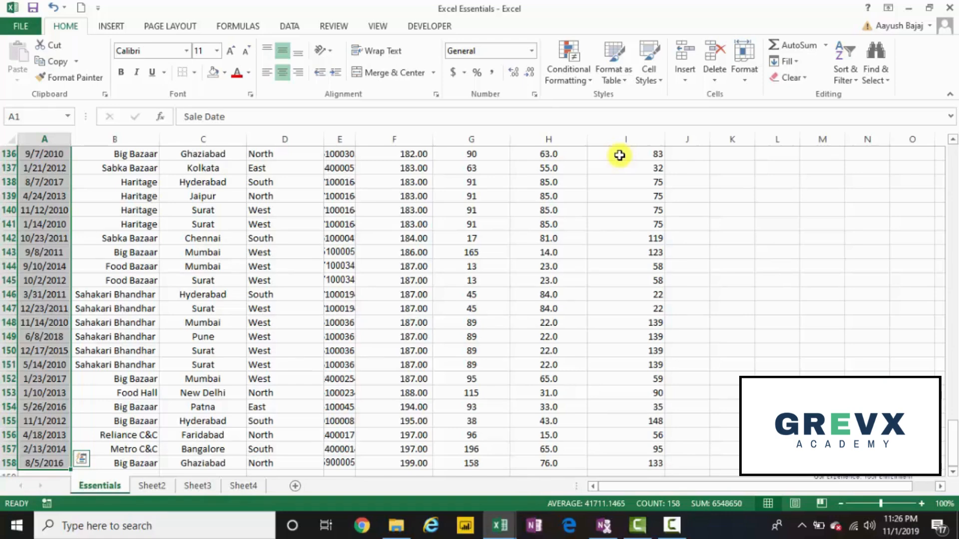
{"action": "scroll", "coordinate": [619, 155], "scroll_direction": "up", "scroll_amount": 20}
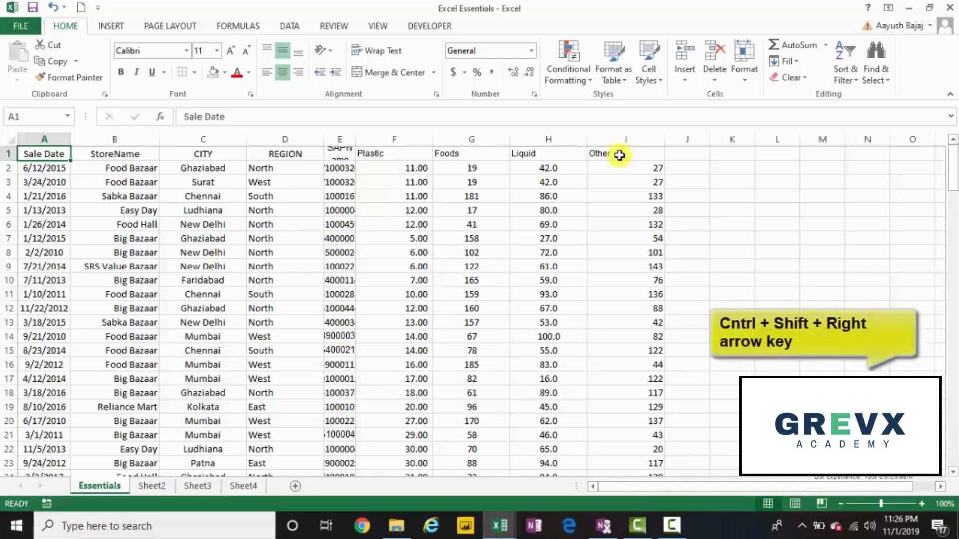
{"action": "key", "text": "ctrl+shift+Right"}
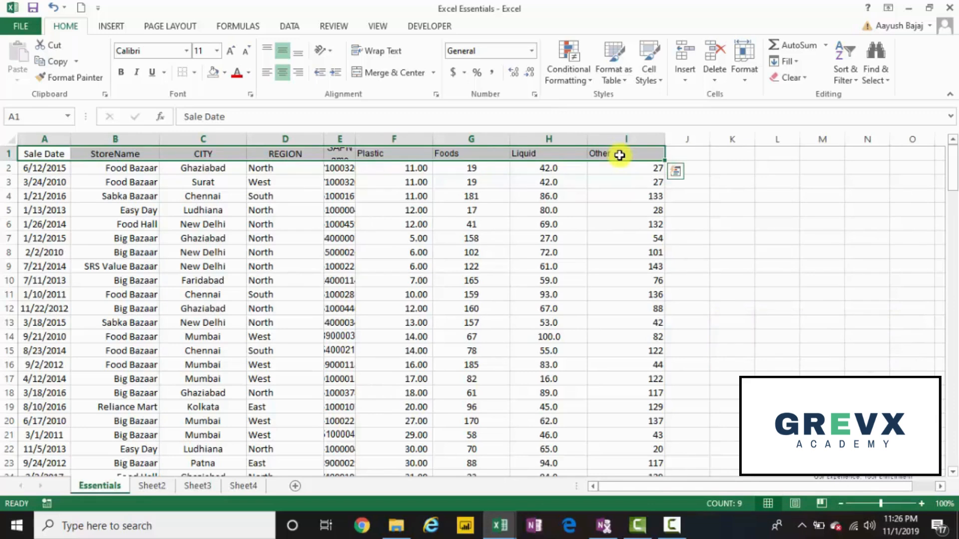
{"action": "key", "text": "ctrl+shift+Left"}
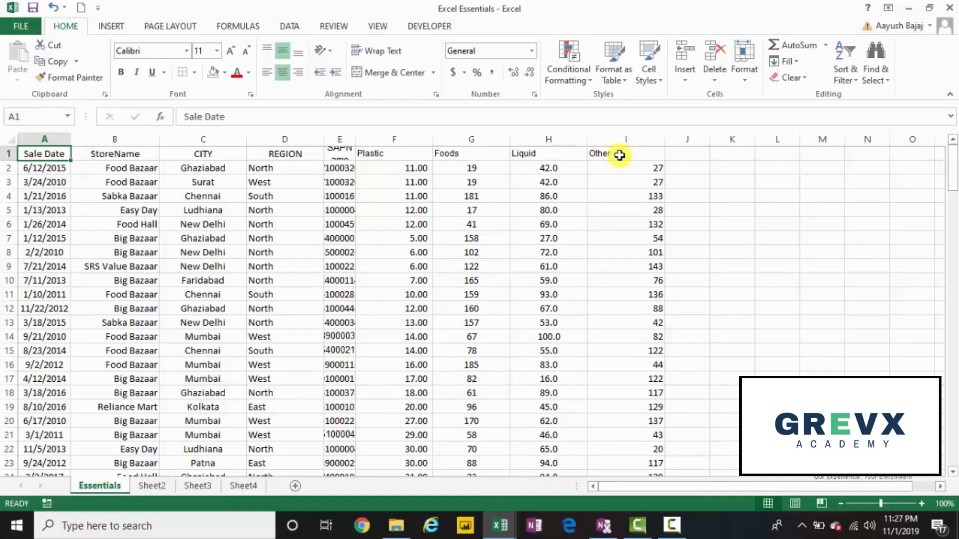
Step: Select the entire data range A1:I158 and return to cell A1
{"action": "key", "text": "ctrl+shift+Down"}
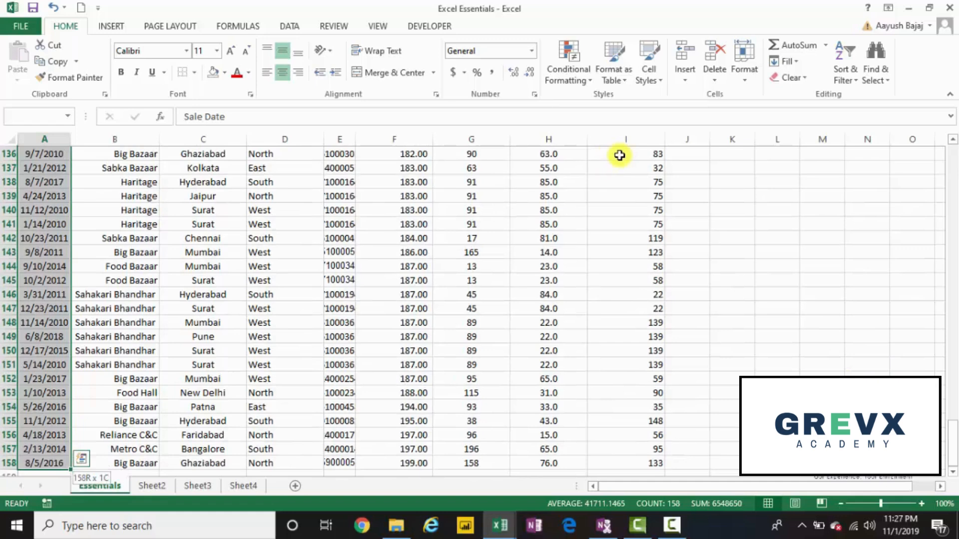
{"action": "key", "text": "ctrl+shift+Right"}
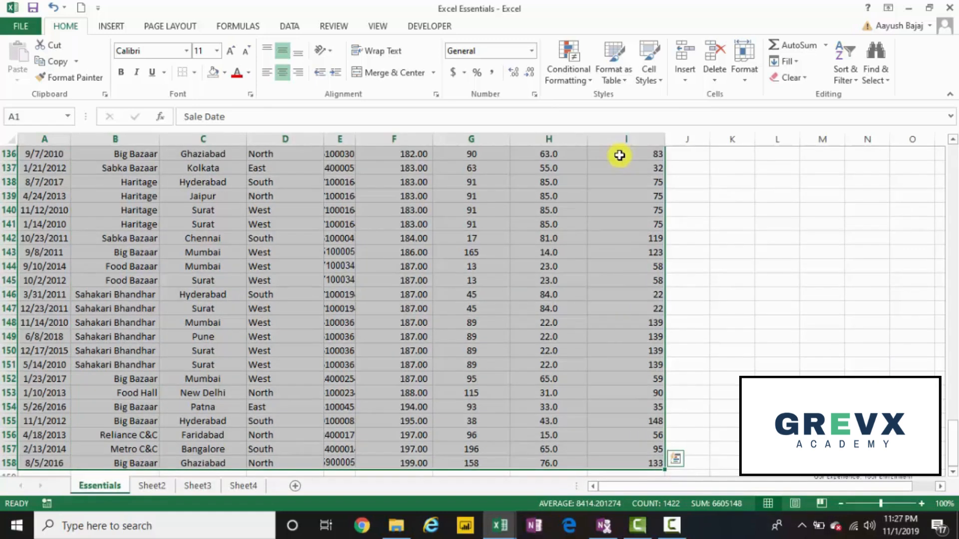
{"action": "key", "text": "ctrl+Home"}
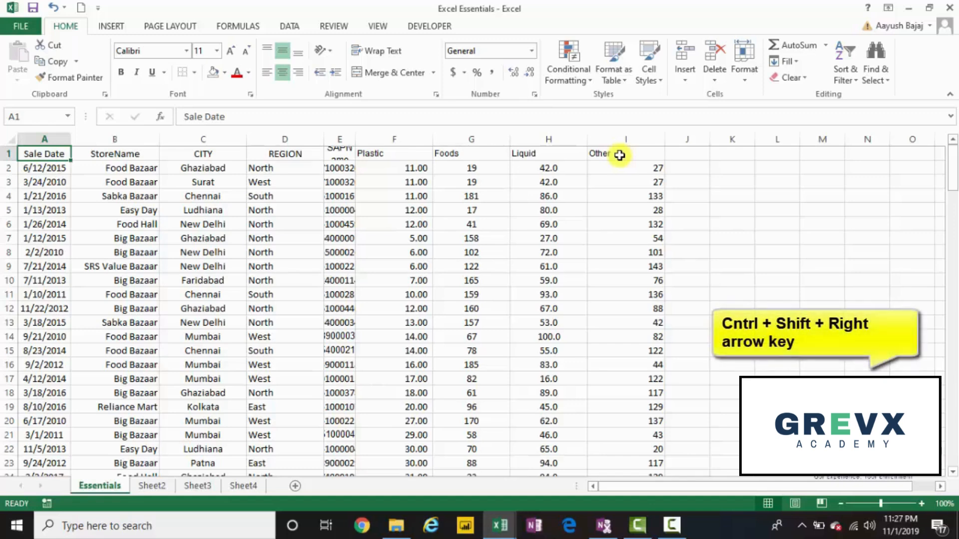
Step: Make the header labels in A1:I1 bold and move to the StoreName header in B1
{"action": "key", "text": "ctrl+shift+Right"}
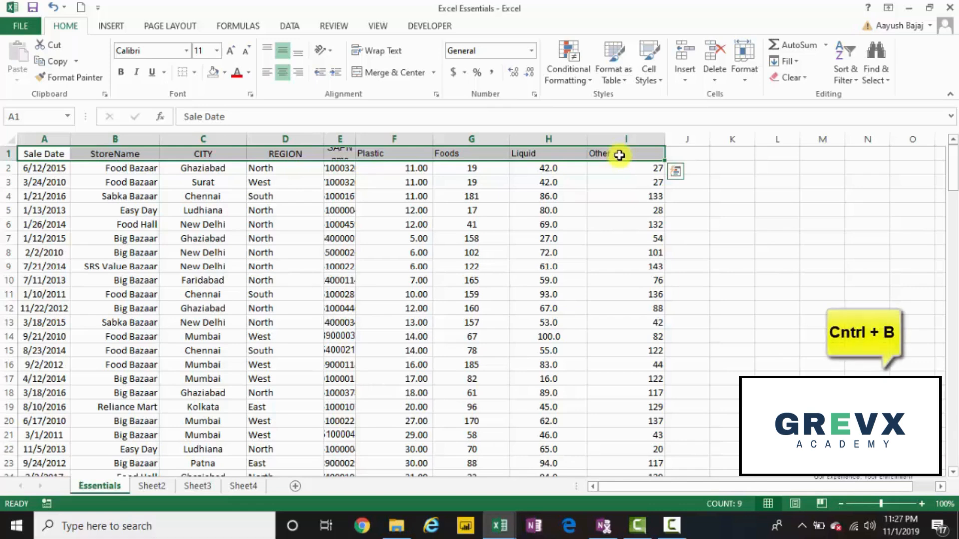
{"action": "key", "text": "ctrl+b"}
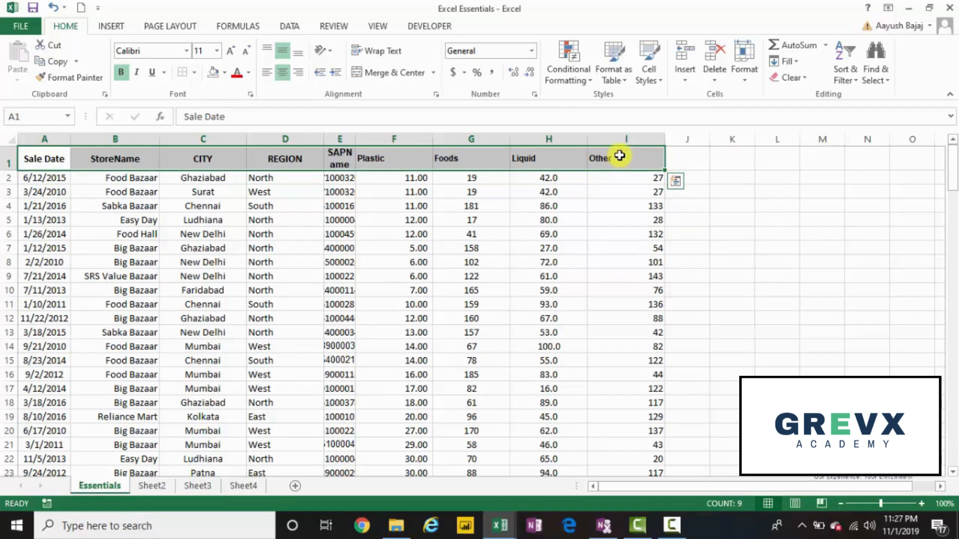
{"action": "key", "text": "Left"}
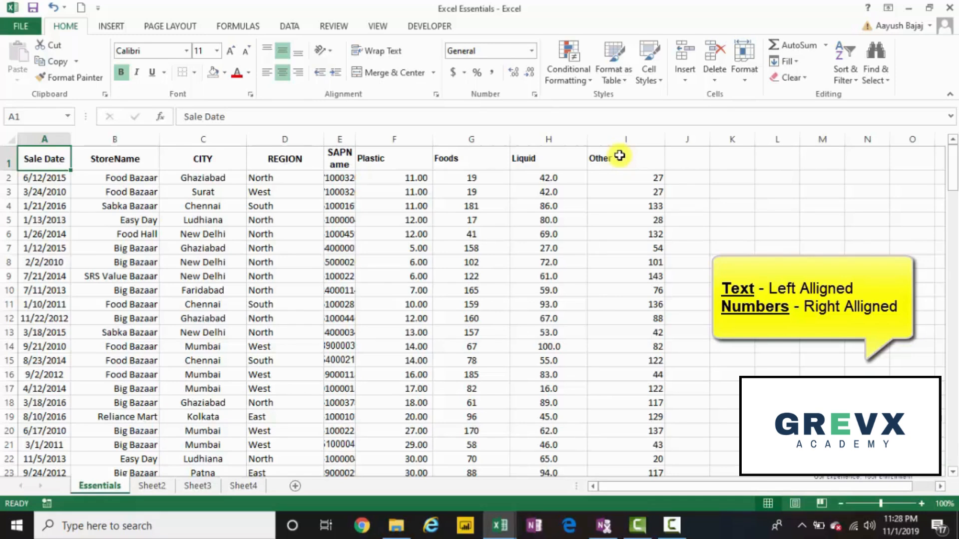
{"action": "key", "text": "Right"}
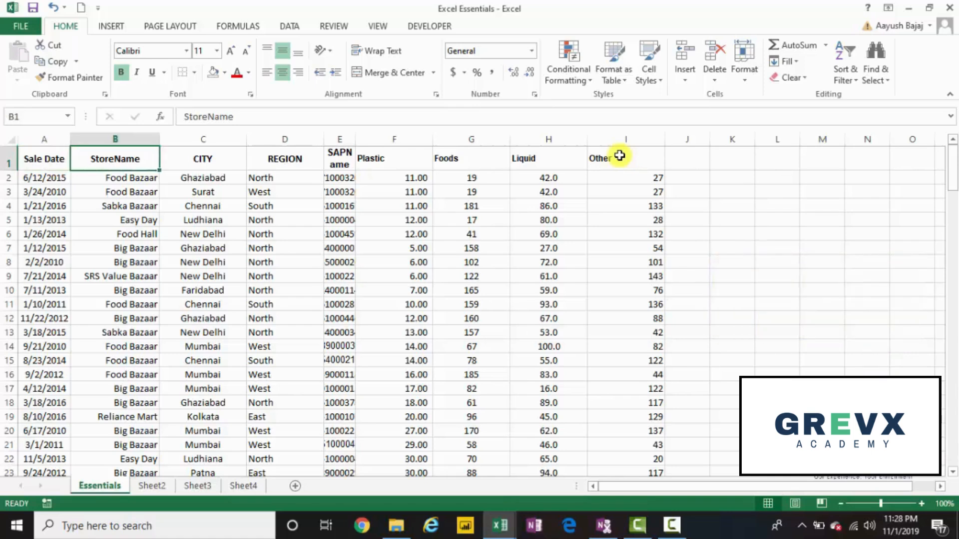
{"action": "key", "text": "Down"}
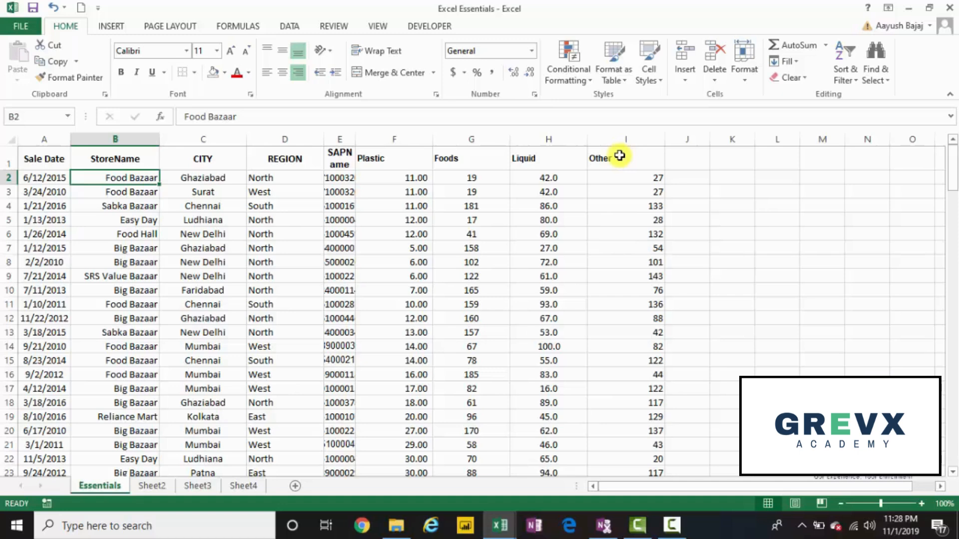
{"action": "key", "text": "Up"}
{"action": "key", "text": "shift+Right"}
{"action": "key", "text": "shift+Right"}
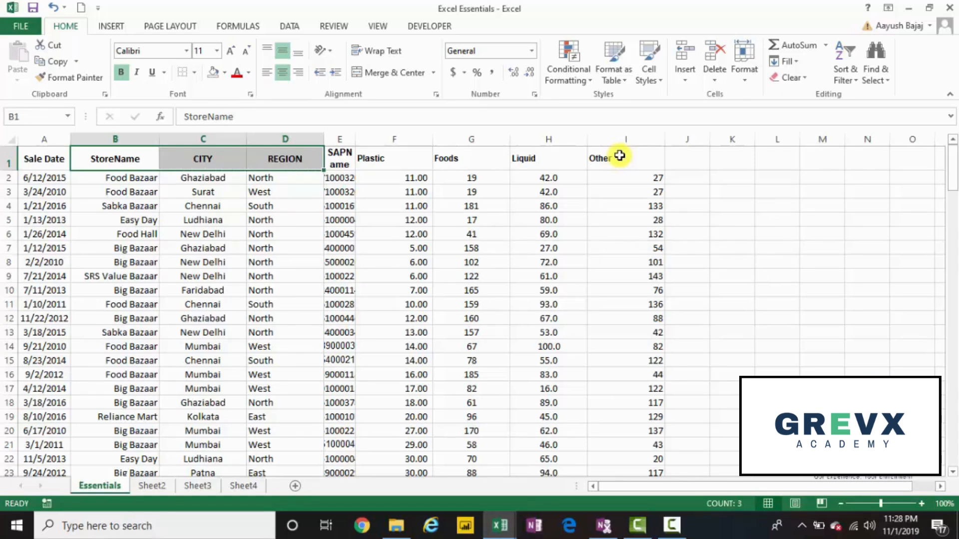
{"action": "key", "text": "shift+Left"}
{"action": "key", "text": "shift+Left"}
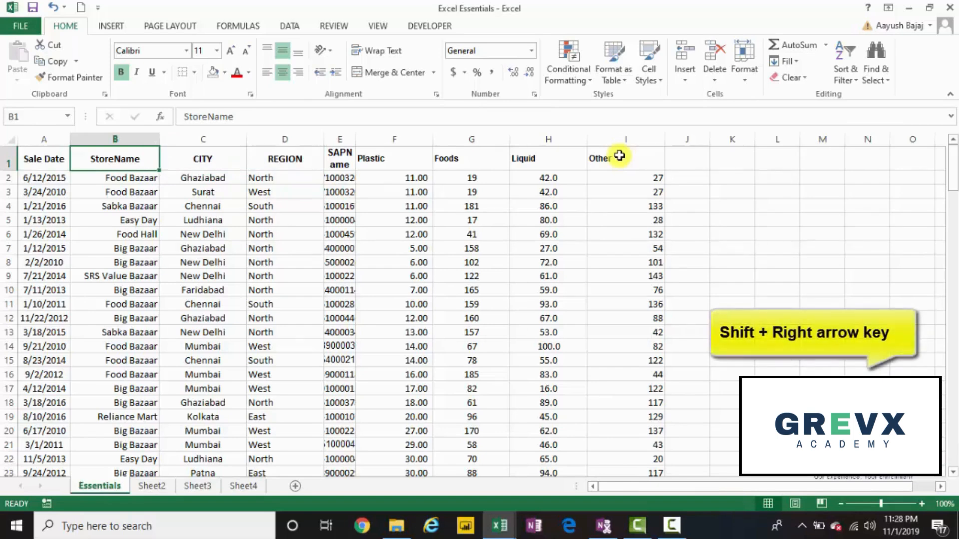
Step: Left-align the StoreName, CITY and REGION columns from row 1 to row 158, headers included
{"action": "key", "text": "shift+Right"}
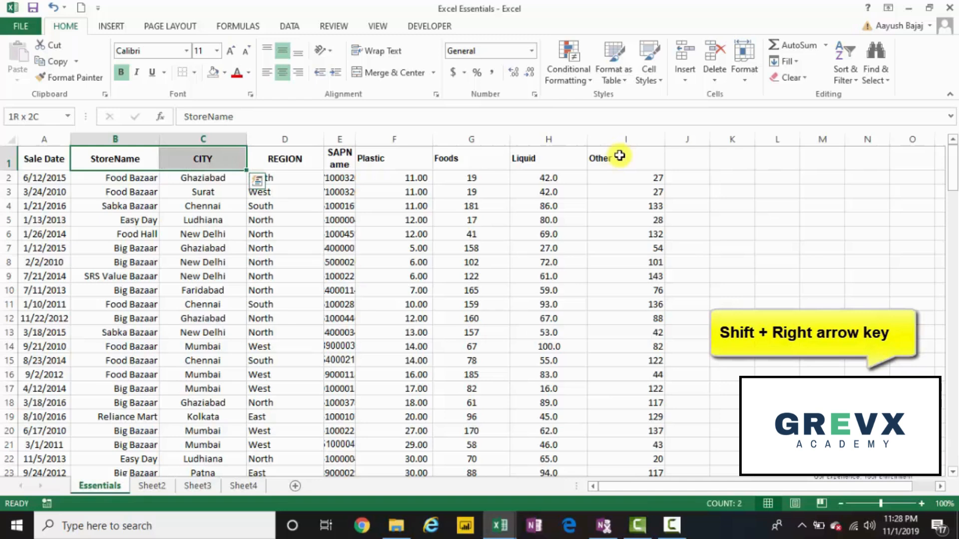
{"action": "key", "text": "shift+Right"}
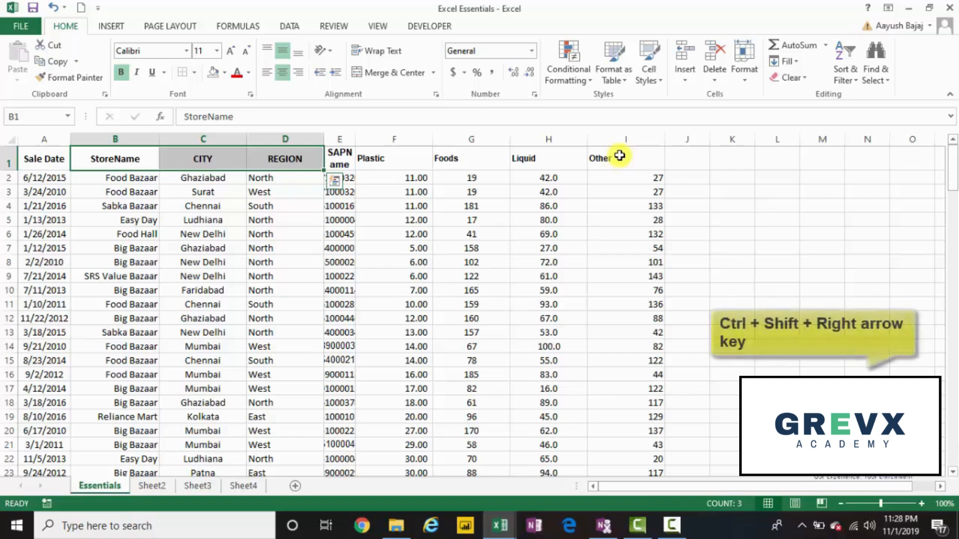
{"action": "key", "text": "ctrl+shift+Down"}
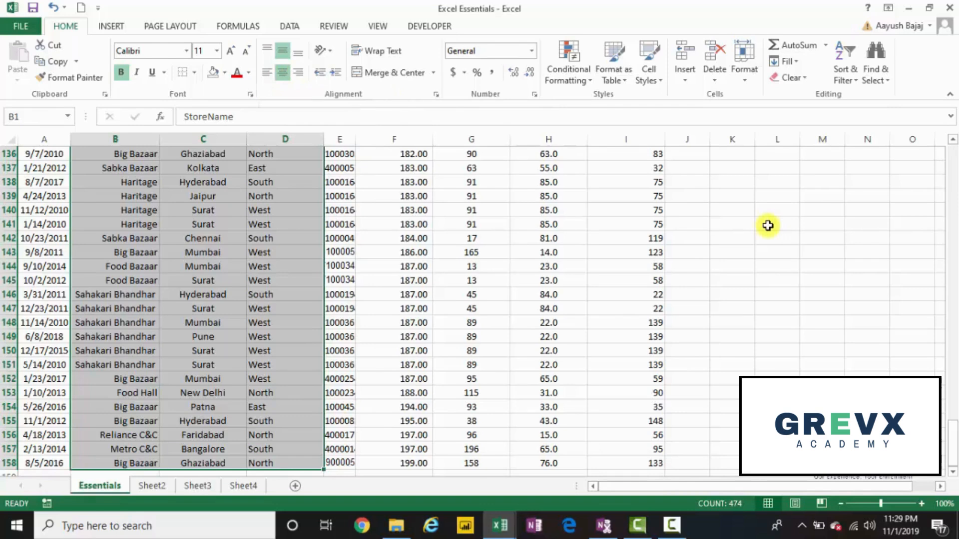
{"action": "key", "text": "alt"}
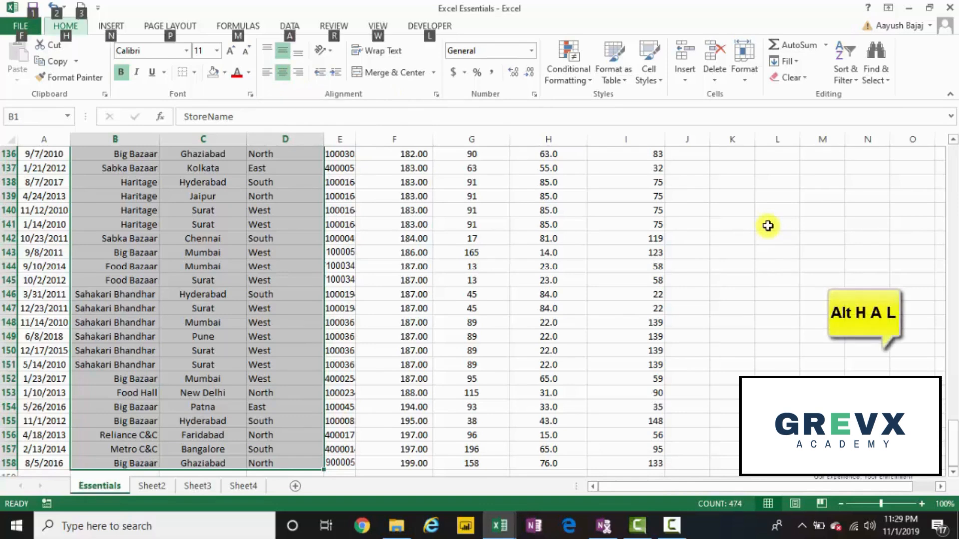
{"action": "key", "text": "h"}
{"action": "key", "text": "a"}
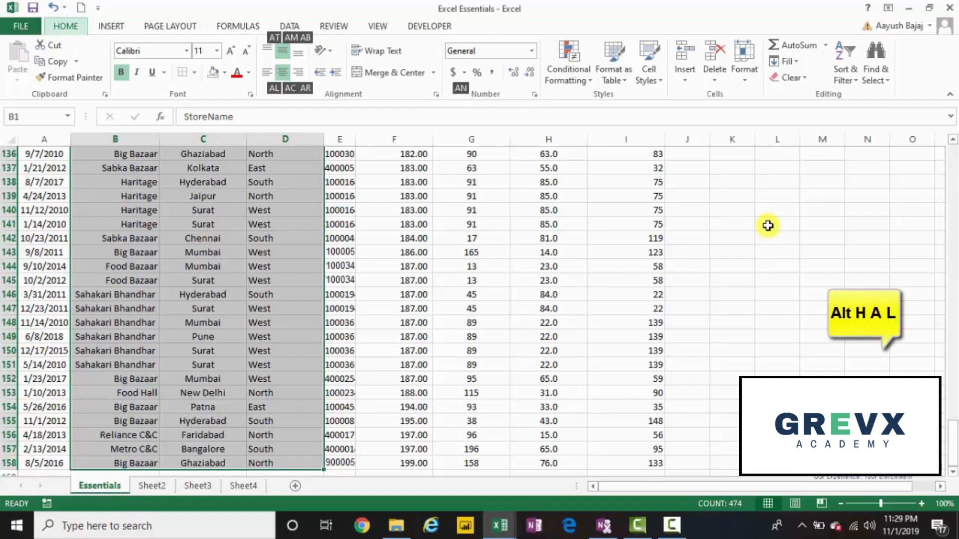
{"action": "key", "text": "l"}
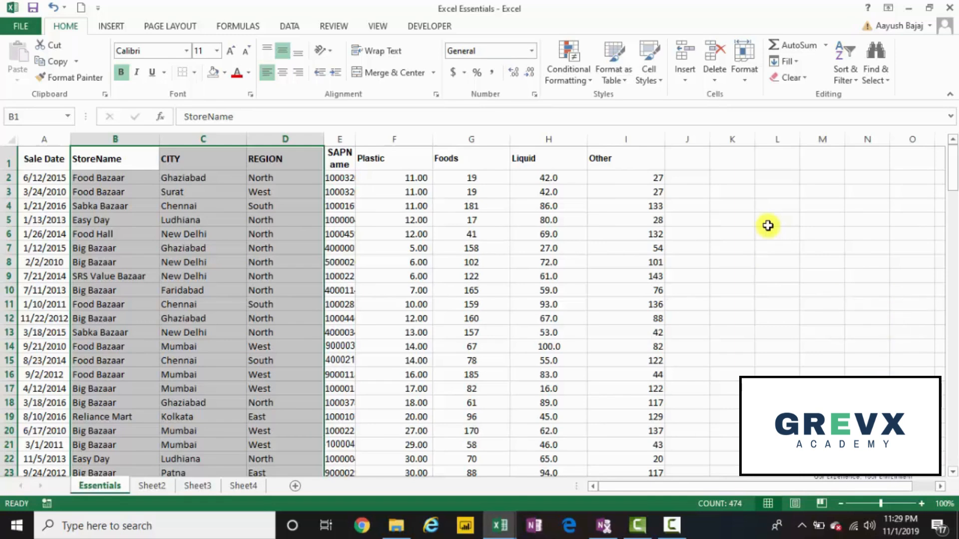
Step: Right-align the Plastic, Foods, Liquid and Other columns from row 1 to row 158, headers included
{"action": "key", "text": "Left"}
{"action": "key", "text": "Right"}
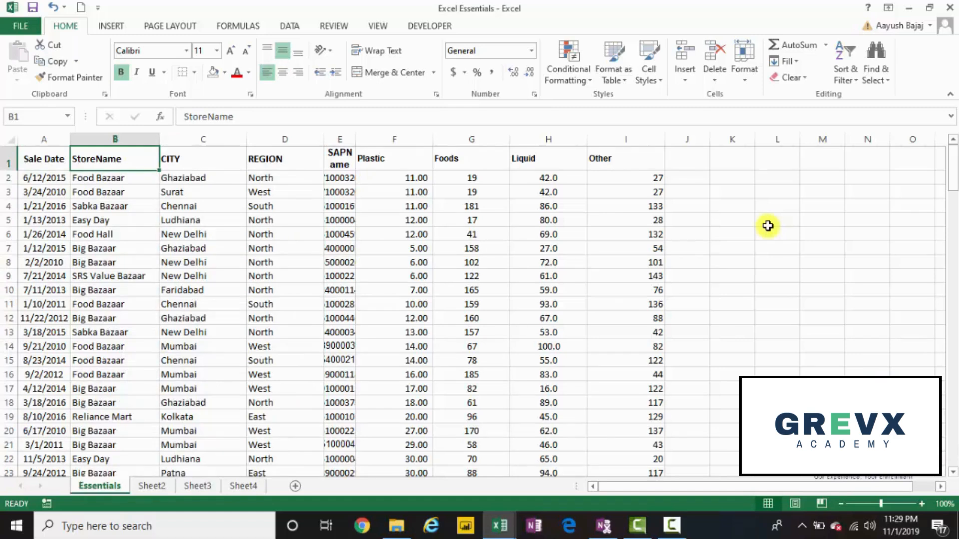
{"action": "key", "text": "Right"}
{"action": "key", "text": "Right"}
{"action": "key", "text": "Right"}
{"action": "key", "text": "Right"}
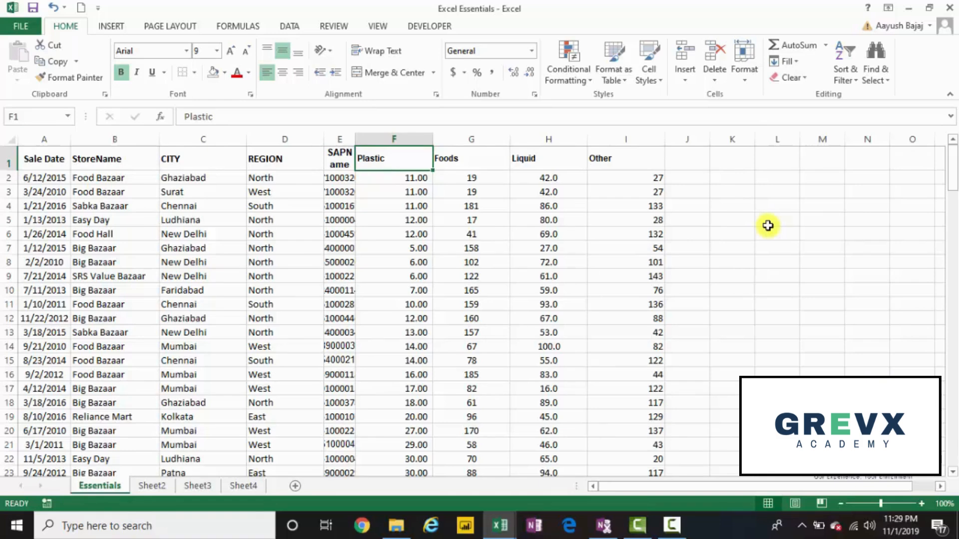
{"action": "key", "text": "shift+Right"}
{"action": "key", "text": "shift+Right"}
{"action": "key", "text": "shift+Right"}
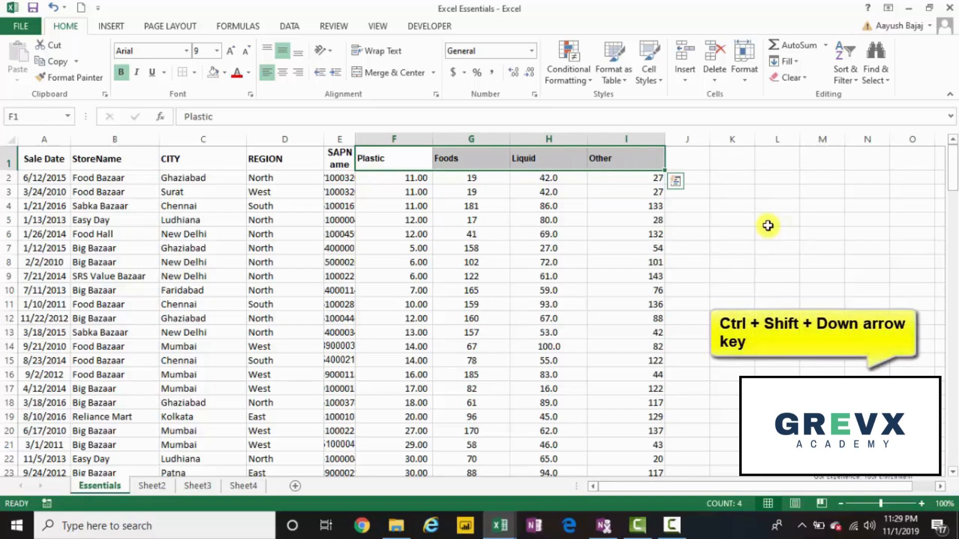
{"action": "key", "text": "ctrl+shift+Down"}
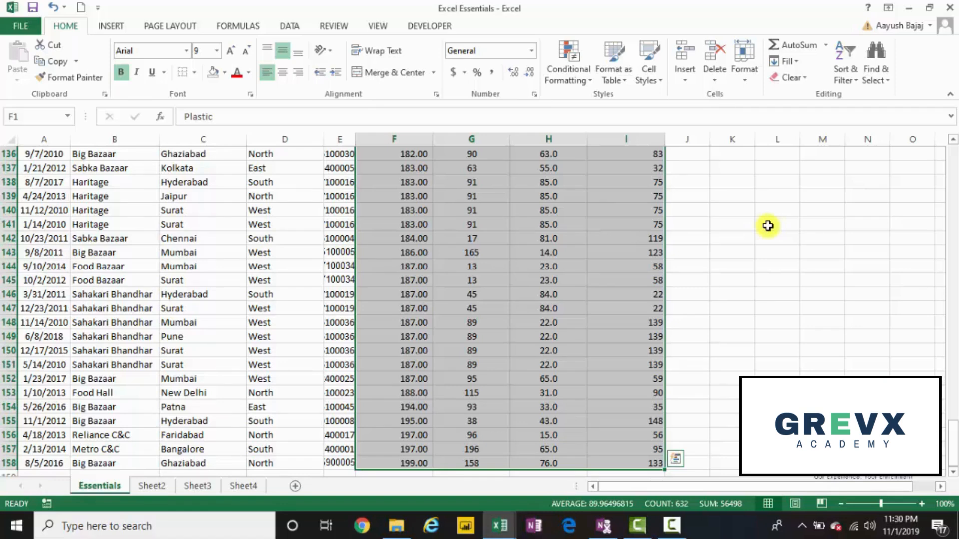
{"action": "key", "text": "alt"}
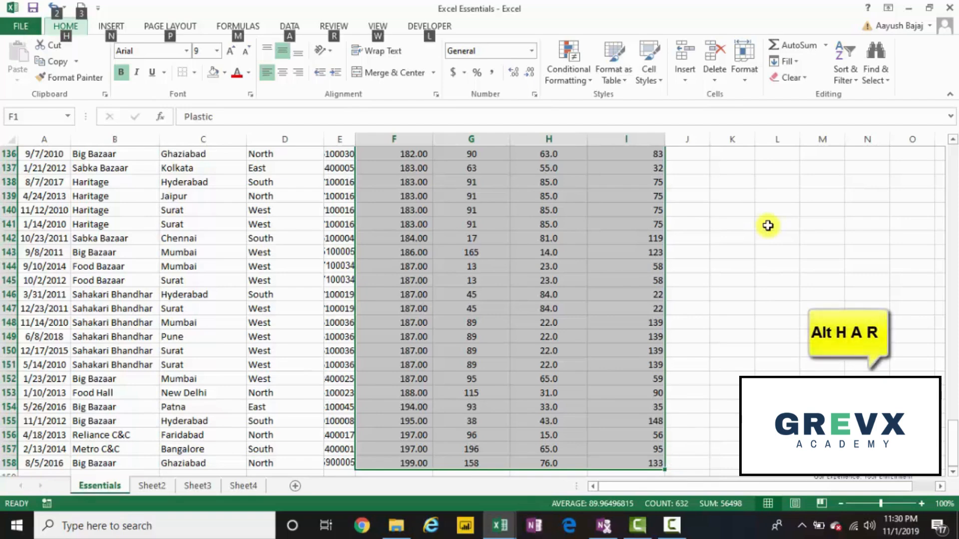
{"action": "key", "text": "h"}
{"action": "key", "text": "a"}
{"action": "key", "text": "r"}
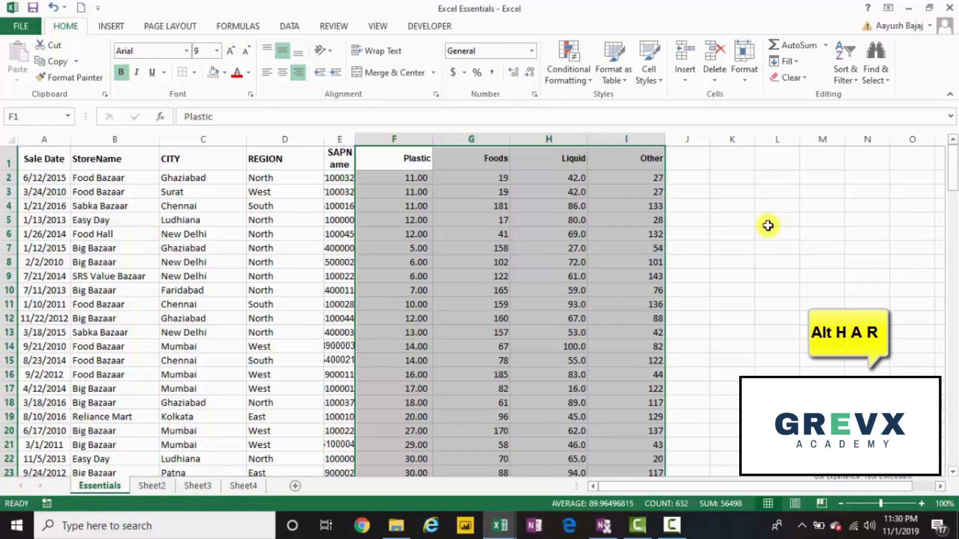
Step: Return to cell A1, try auto-fitting the SAPName column E to its contents, and undo the width change
{"action": "key", "text": "Left"}
{"action": "key", "text": "Left"}
{"action": "key", "text": "Left"}
{"action": "key", "text": "Left"}
{"action": "key", "text": "Left"}
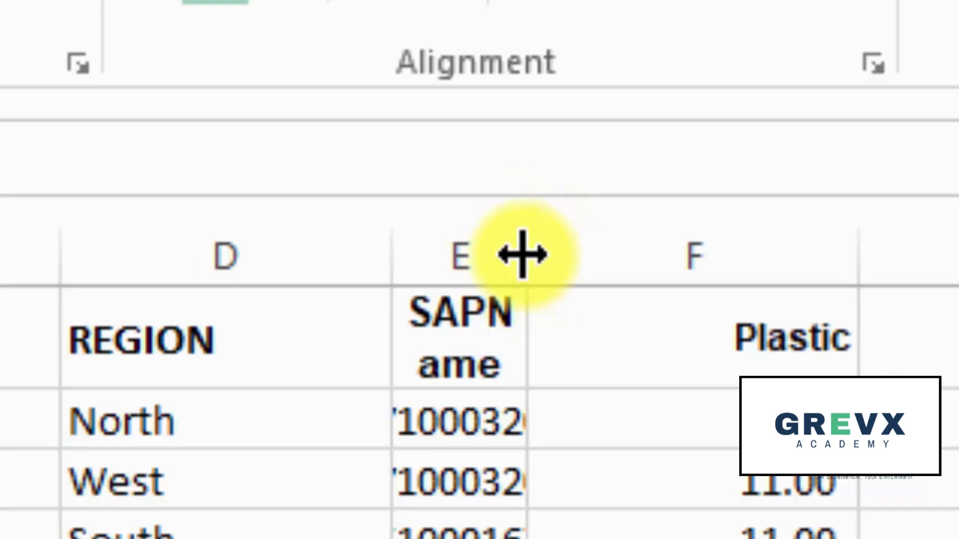
{"action": "double_click", "coordinate": [525, 255]}
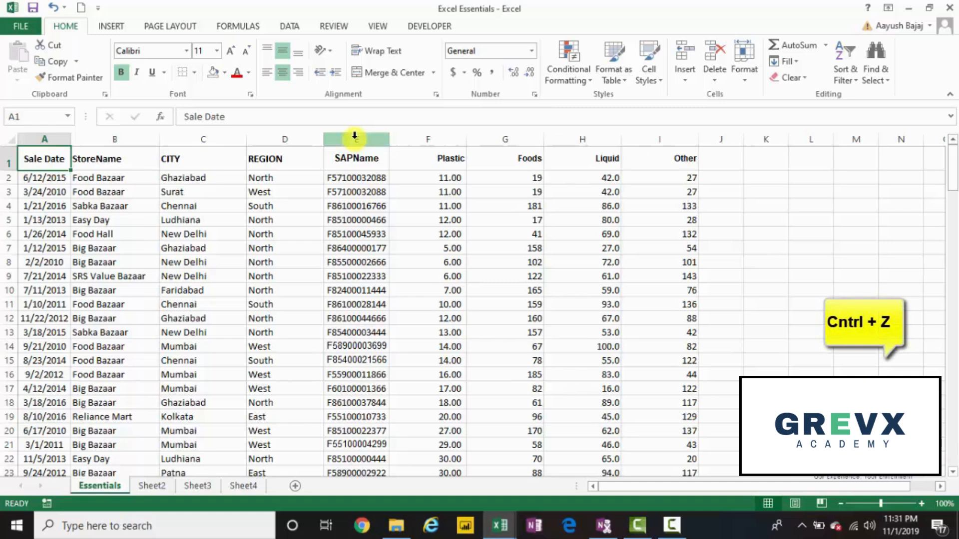
{"action": "key", "text": "ctrl+z"}
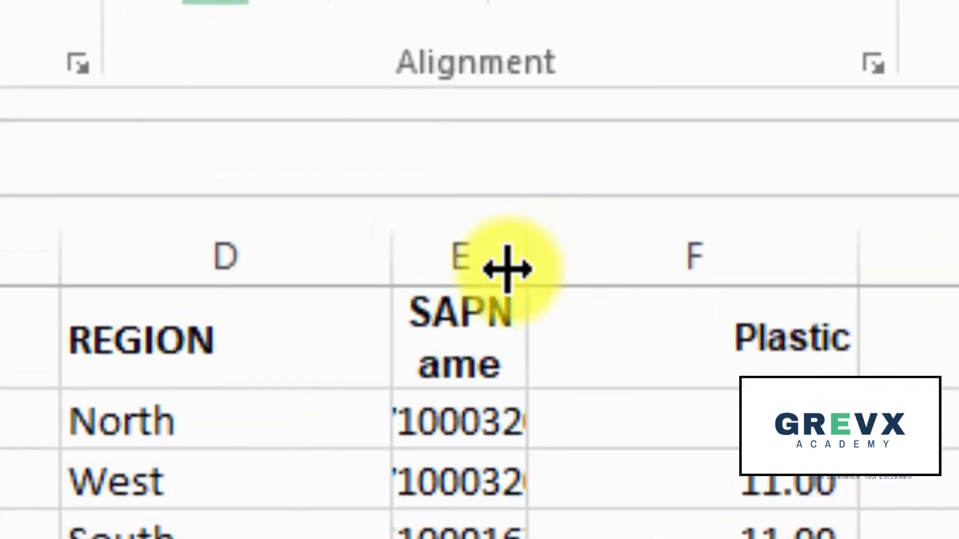
Step: Try widening column E manually until the full SAPName codes fit, and undo the resize
{"action": "left_click_drag", "start_coordinate": [530, 273], "coordinate": [694, 274]}
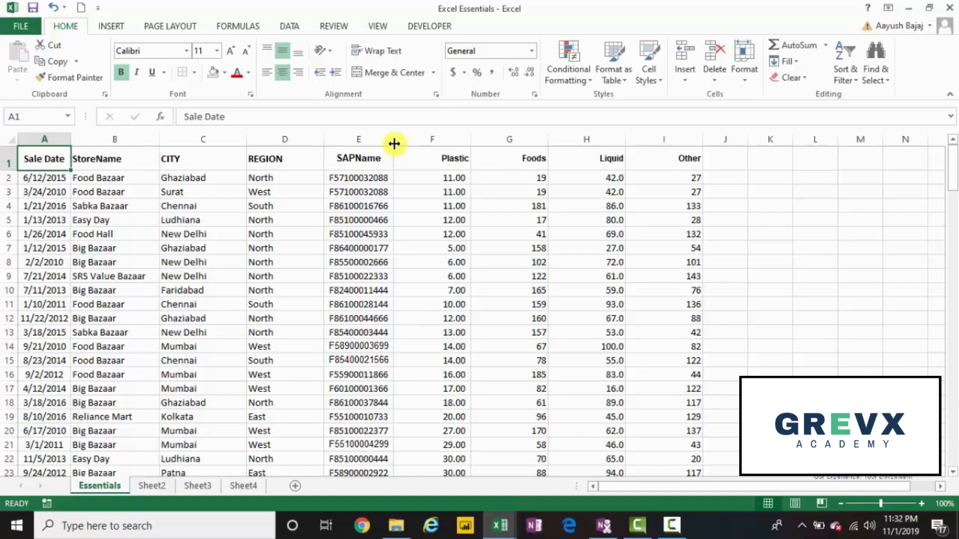
{"action": "key", "text": "ctrl+z"}
{"action": "key", "text": "ctrl+z"}
{"action": "key", "text": "ctrl+z"}
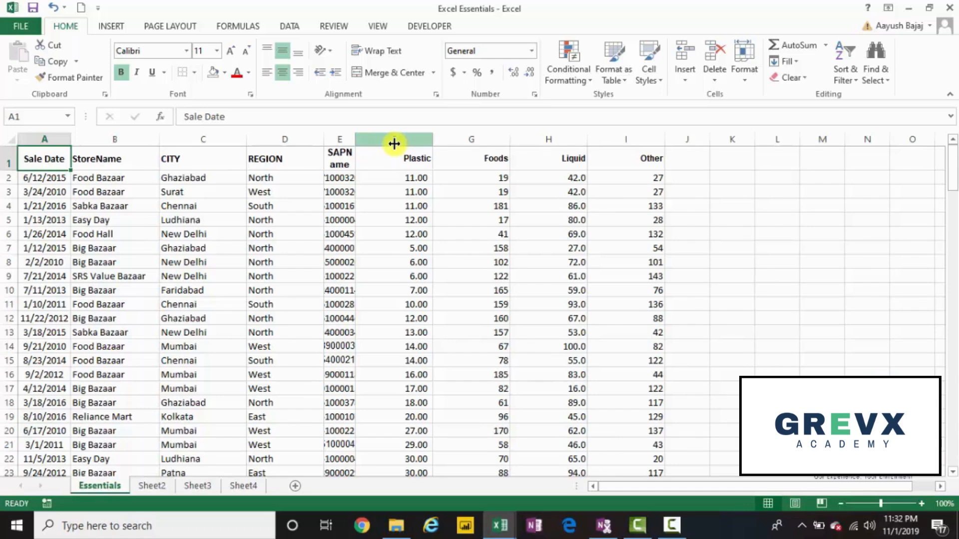
Step: AutoFit the width of column E to the contents of the SAPName range E1:E158 and return to cell A1
{"action": "key", "text": "Right"}
{"action": "key", "text": "Right"}
{"action": "key", "text": "Right"}
{"action": "key", "text": "Right"}
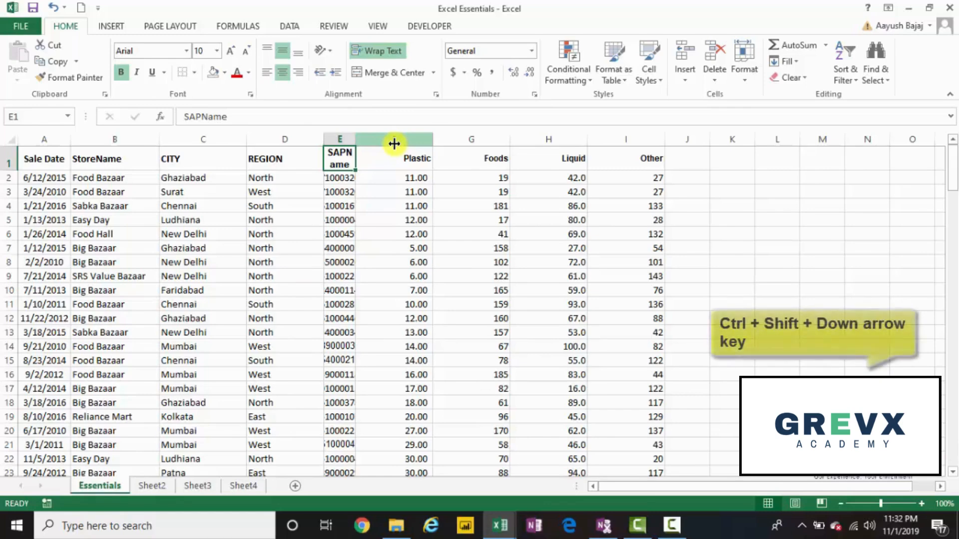
{"action": "key", "text": "ctrl+shift+Down"}
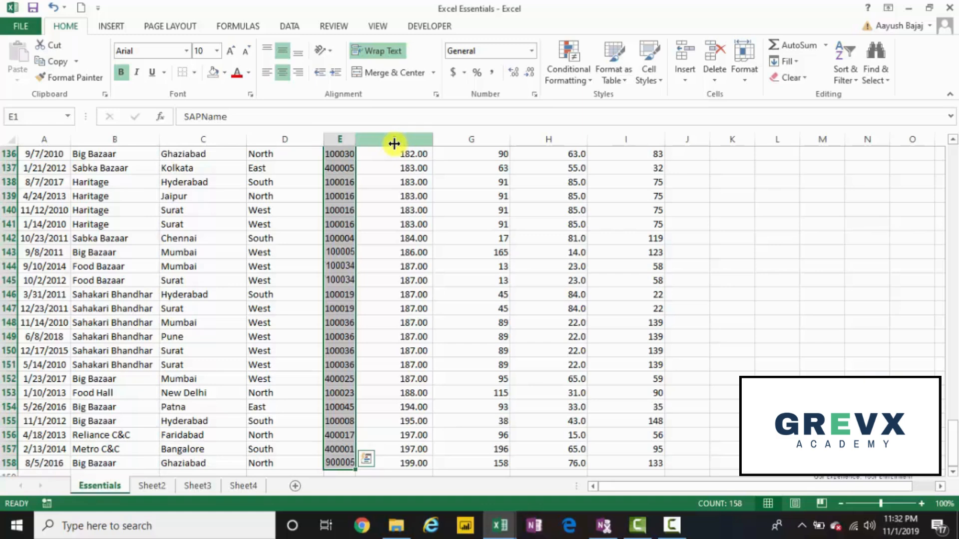
{"action": "key", "text": "alt"}
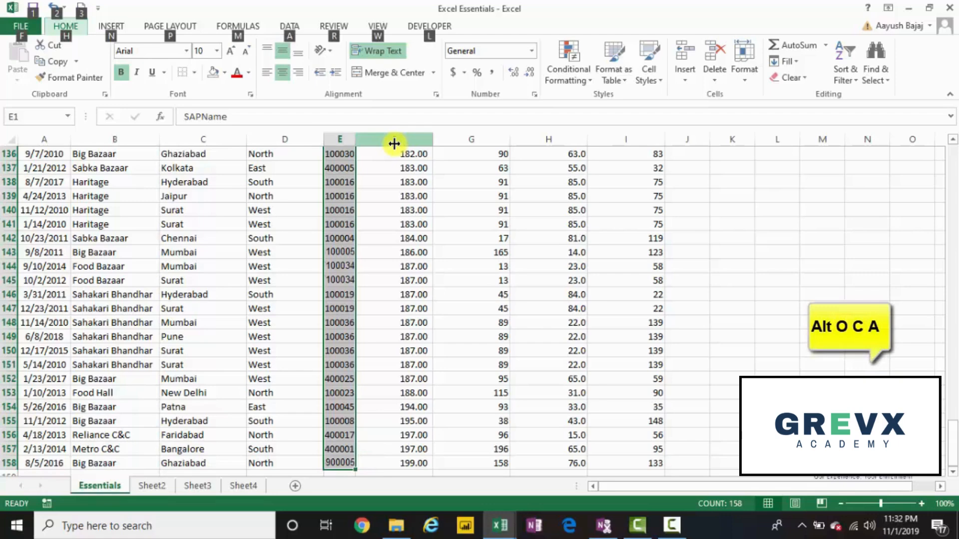
{"action": "key", "text": "o"}
{"action": "key", "text": "c"}
{"action": "key", "text": "a"}
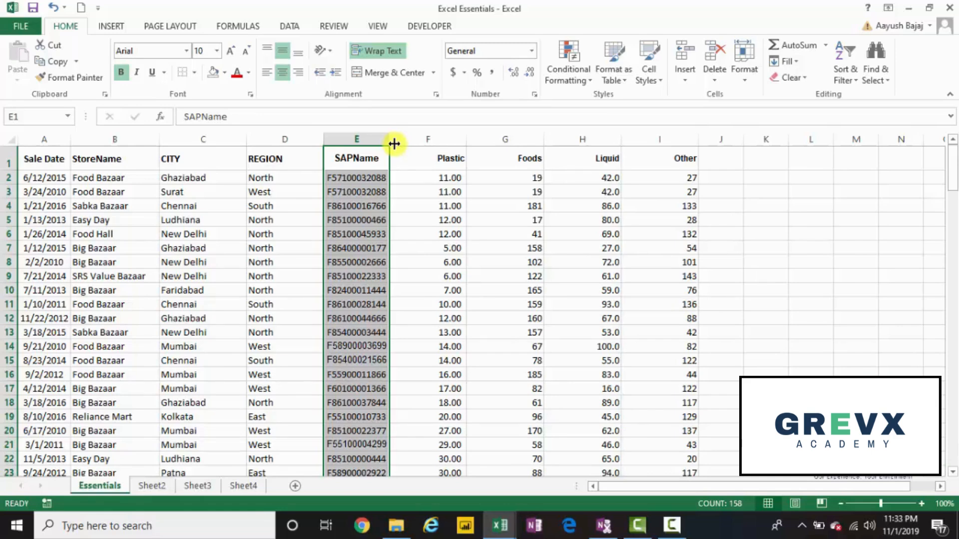
{"action": "key", "text": "Left"}
{"action": "key", "text": "Left"}
{"action": "key", "text": "Left"}
{"action": "key", "text": "Left"}
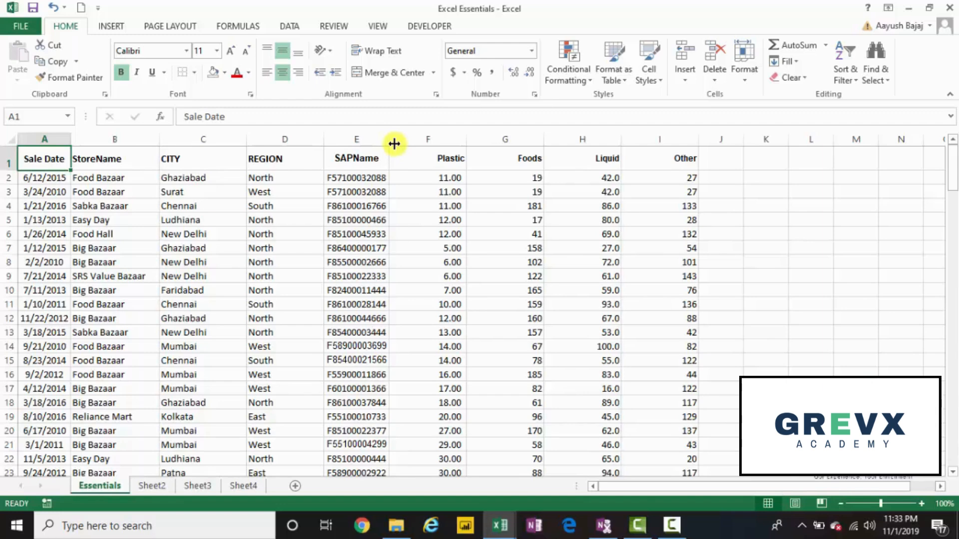
Step: Select the first row of numeric values, F2:I2, under the Plastic to Other headers
{"action": "key", "text": "Right"}
{"action": "key", "text": "Right"}
{"action": "key", "text": "Right"}
{"action": "key", "text": "Right"}
{"action": "key", "text": "Right"}
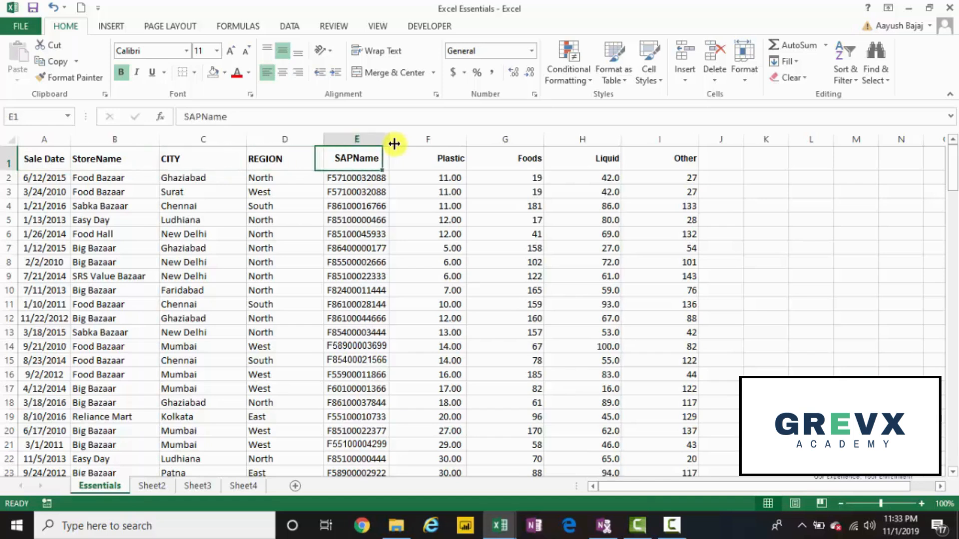
{"action": "key", "text": "Down"}
{"action": "key", "text": "shift+Right"}
{"action": "key", "text": "shift+Right"}
{"action": "key", "text": "shift+Right"}
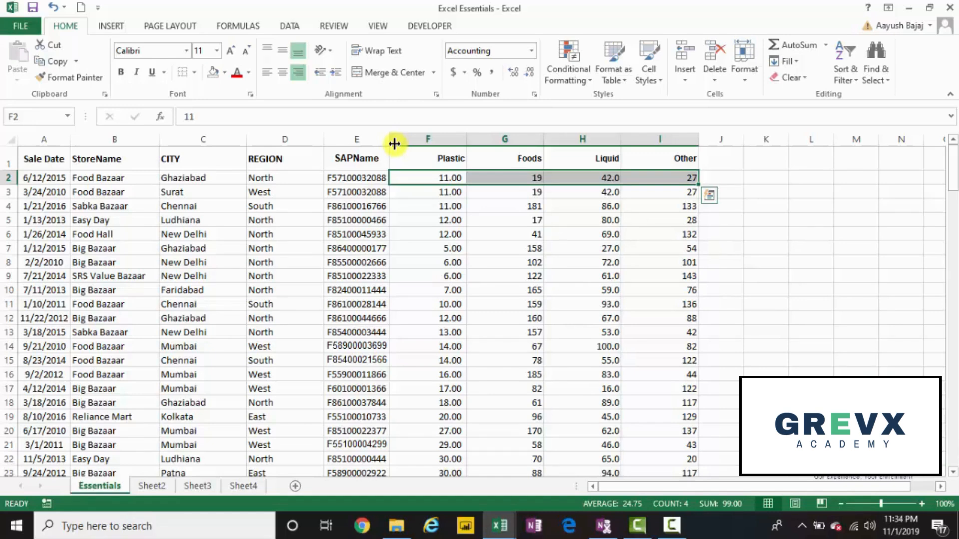
Step: Apply Comma Style to the reselected numeric values F2:I158, undo it, and apply Comma Style again
{"action": "key", "text": "Left"}
{"action": "key", "text": "Right"}
{"action": "key", "text": "shift+Right"}
{"action": "key", "text": "shift+Right"}
{"action": "key", "text": "shift+Right"}
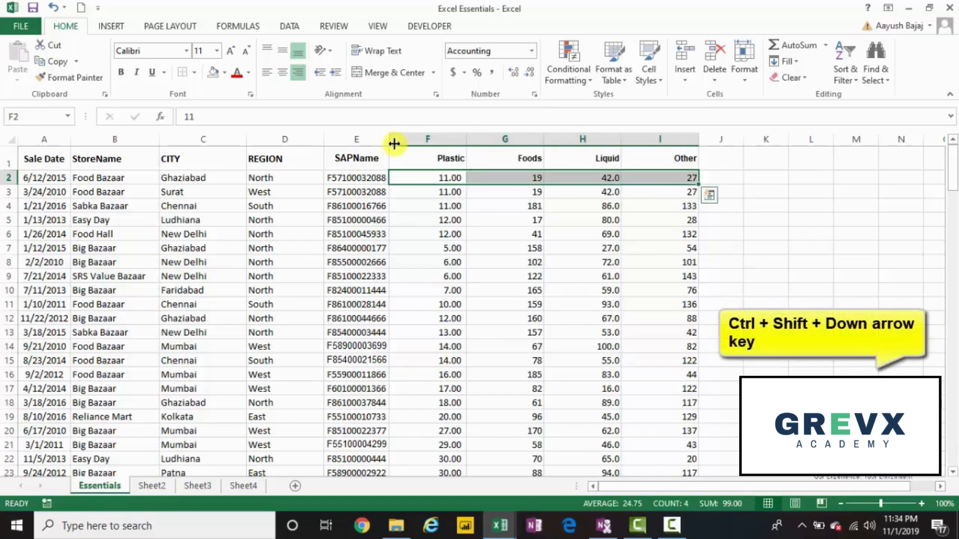
{"action": "key", "text": "ctrl+shift+Down"}
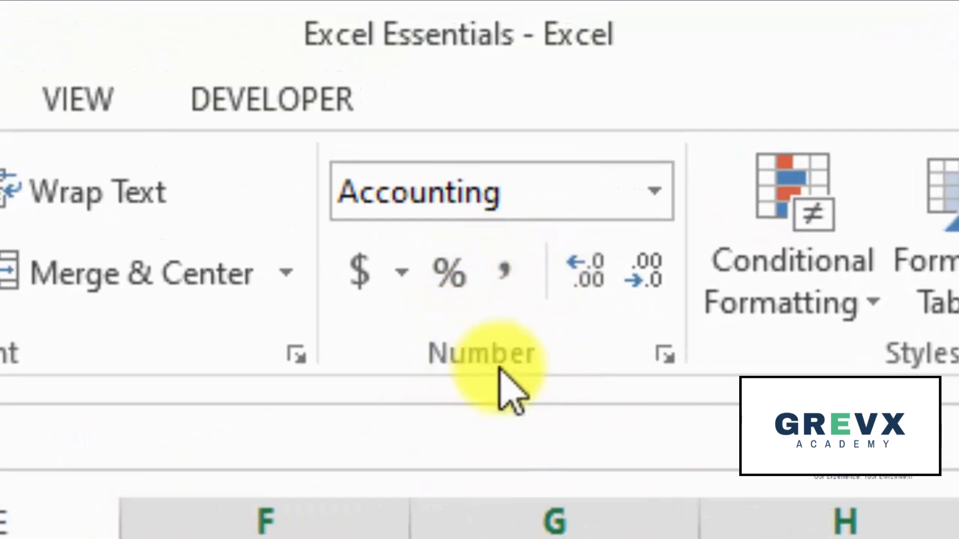
{"action": "left_click", "coordinate": [506, 265]}
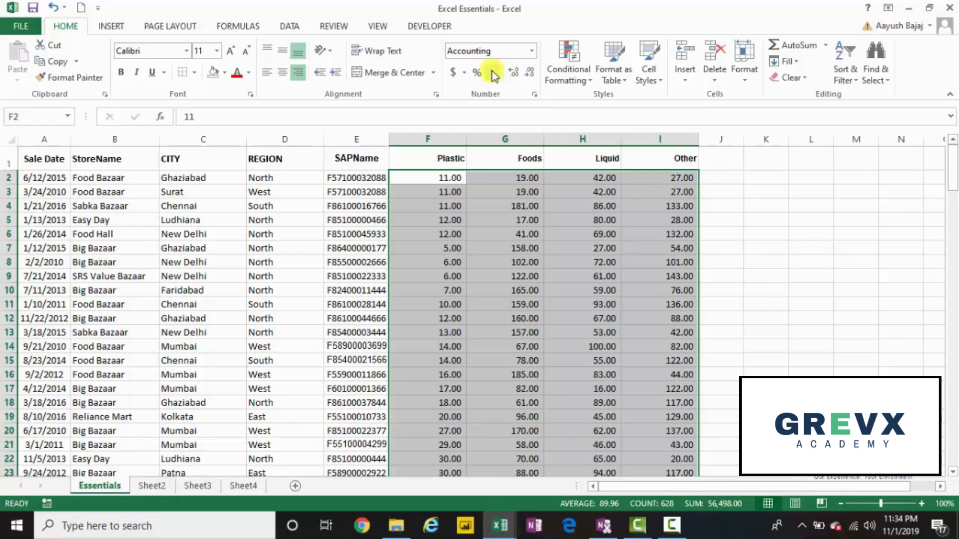
{"action": "key", "text": "ctrl+z"}
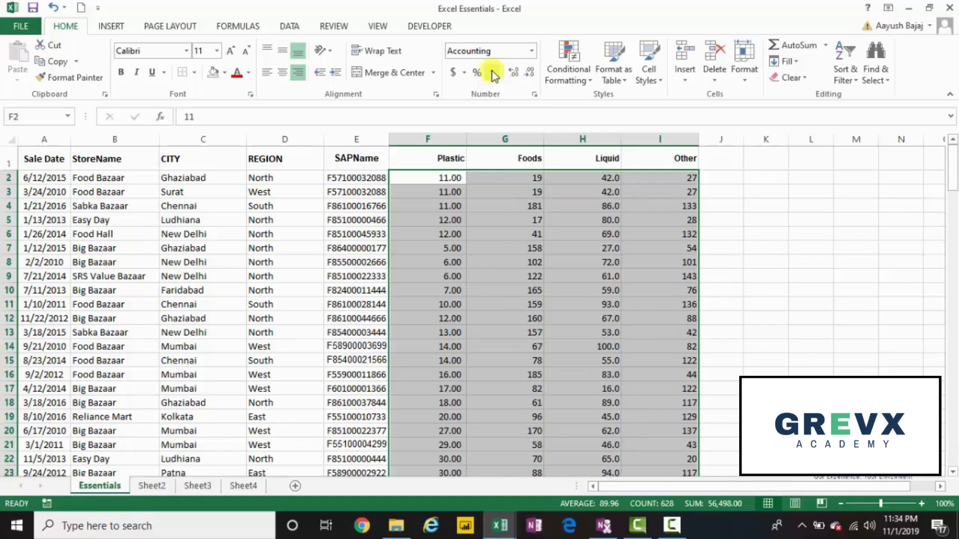
{"action": "key", "text": "alt+h"}
{"action": "key", "text": "k"}
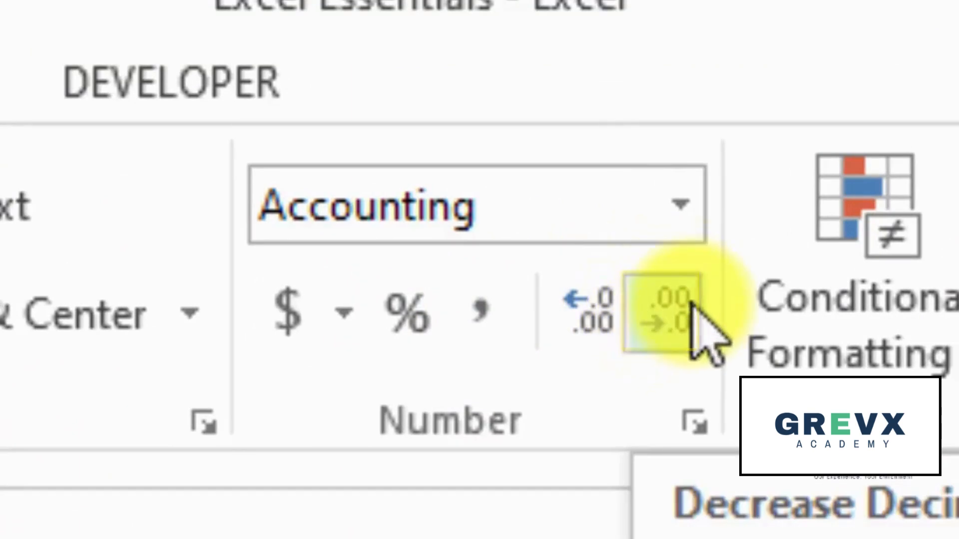
Step: Reduce the values in F2:I158 to no decimal places and bring them back to two decimals
{"action": "left_click", "coordinate": [663, 299]}
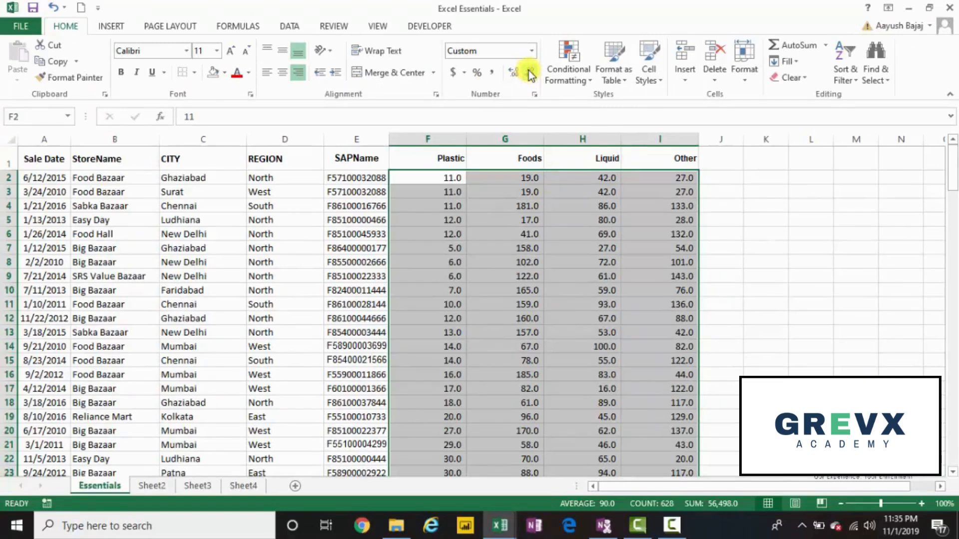
{"action": "left_click", "coordinate": [530, 73]}
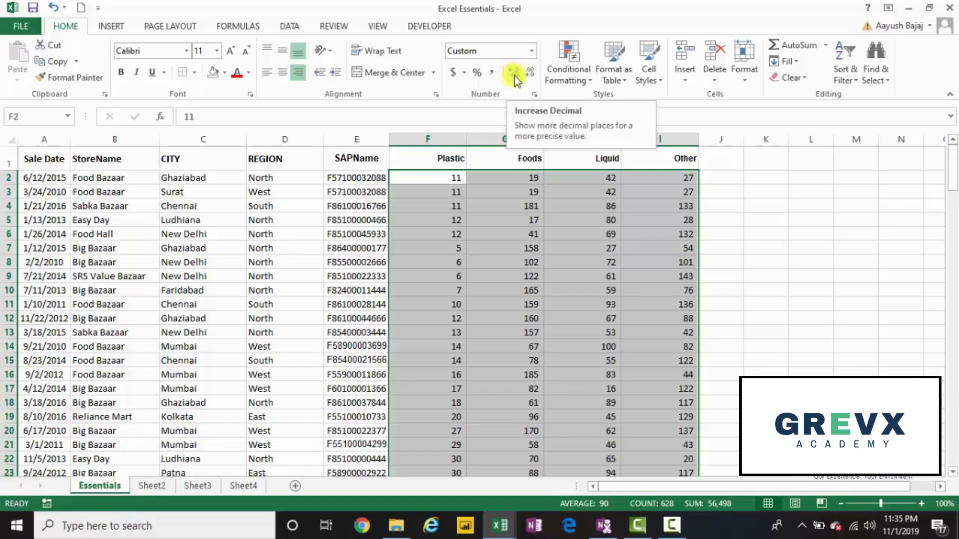
{"action": "left_click", "coordinate": [514, 76]}
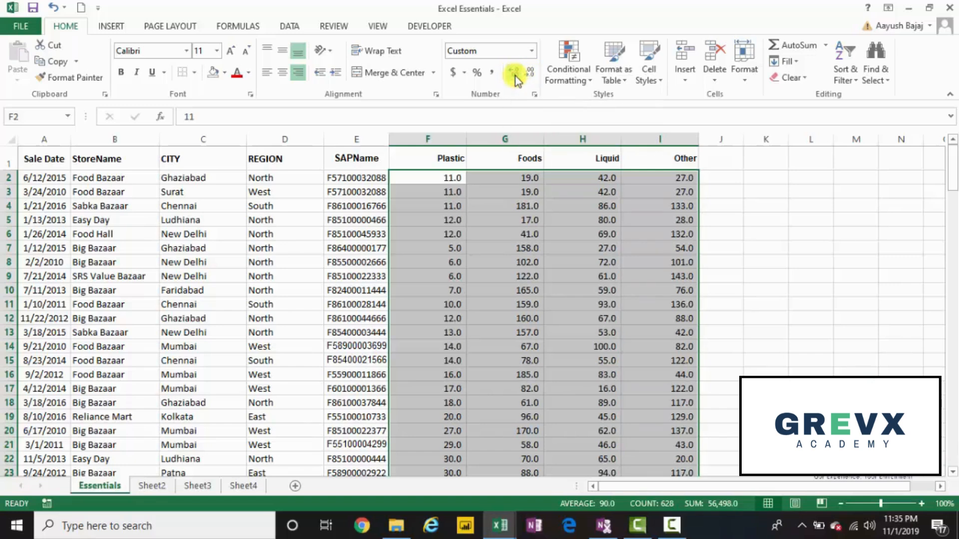
{"action": "left_click", "coordinate": [515, 76]}
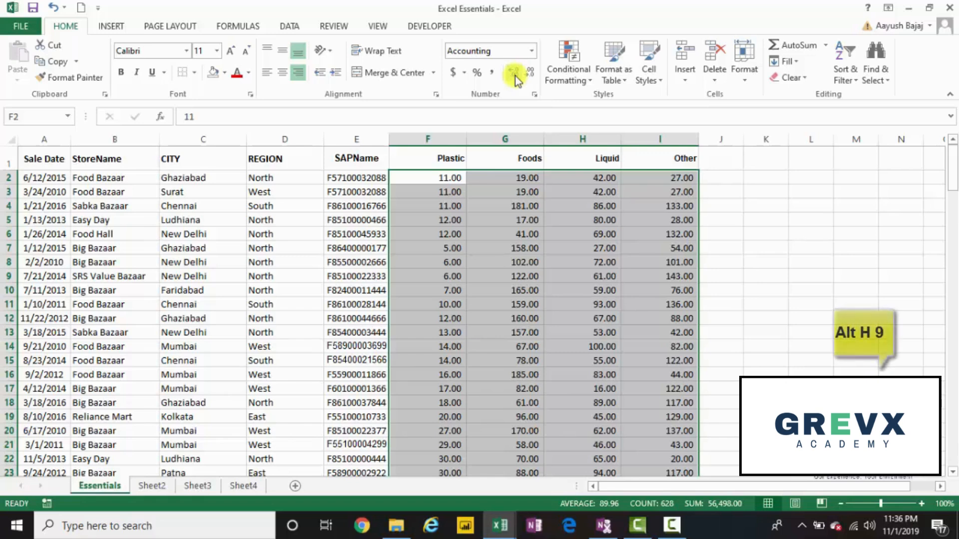
Step: Decrease the decimals of the values in F2:I158 twice so that whole numbers are shown
{"action": "key", "text": "alt"}
{"action": "key", "text": "h"}
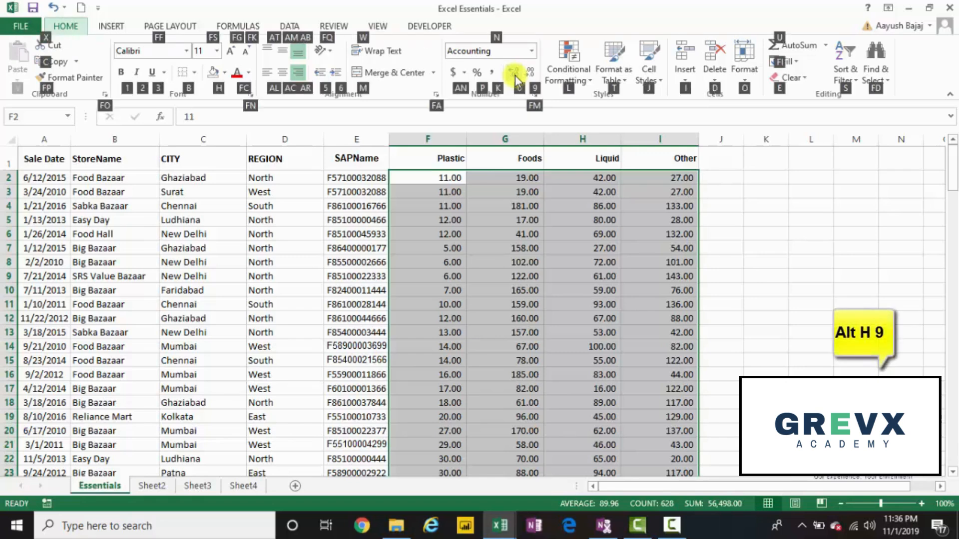
{"action": "key", "text": "9"}
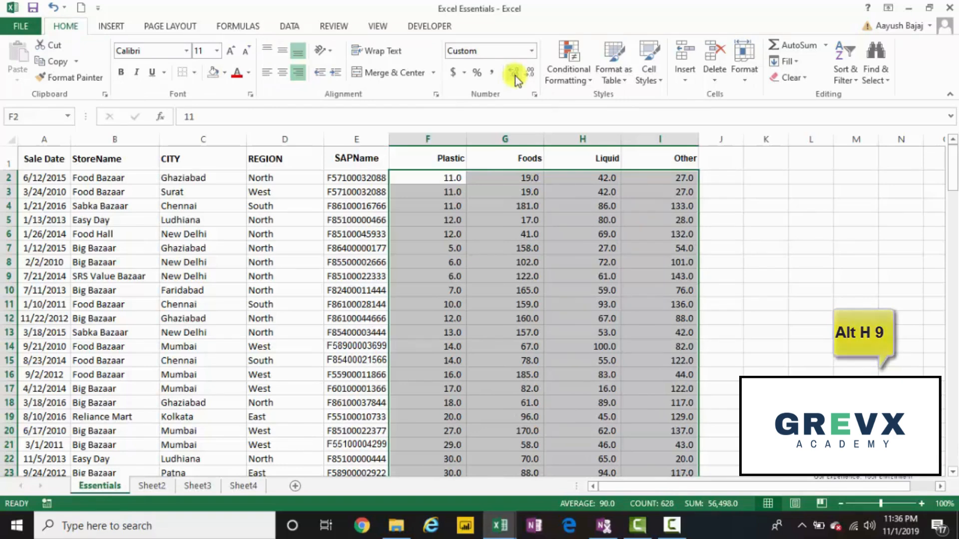
{"action": "key", "text": "alt"}
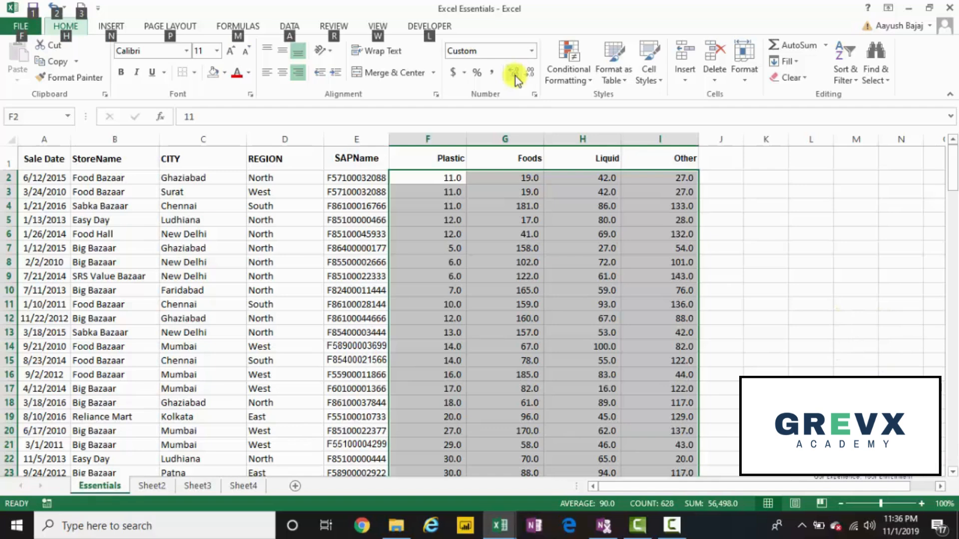
{"action": "key", "text": "h"}
{"action": "key", "text": "9"}
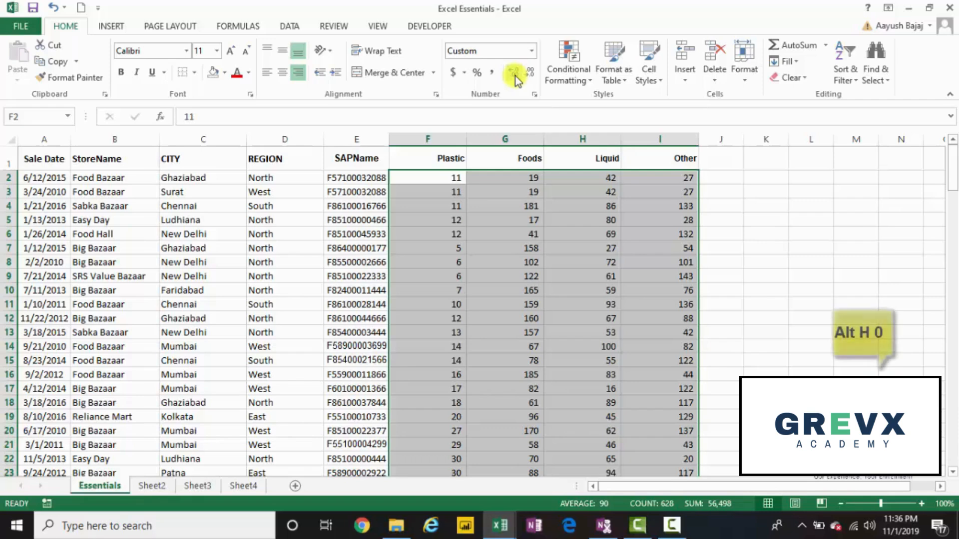
Step: Increase the decimals of the values in F2:I158 to three places
{"action": "key", "text": "alt"}
{"action": "key", "text": "h"}
{"action": "key", "text": "0"}
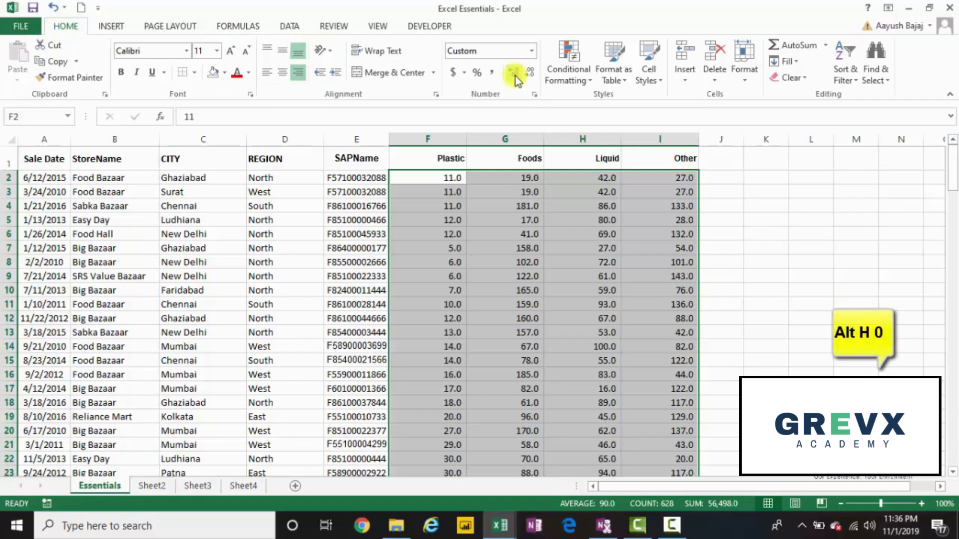
{"action": "key", "text": "alt"}
{"action": "key", "text": "h"}
{"action": "key", "text": "0"}
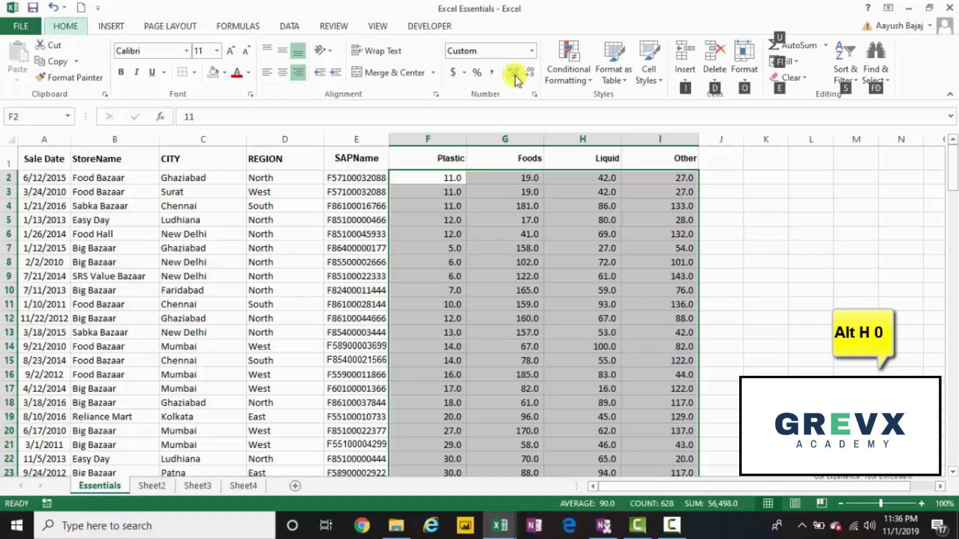
{"action": "key", "text": "alt"}
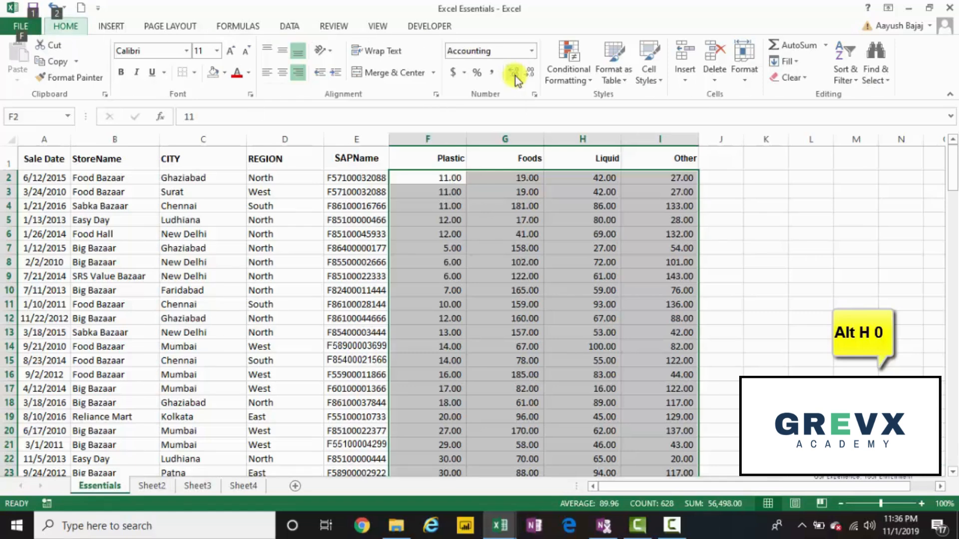
{"action": "key", "text": "h"}
{"action": "key", "text": "0"}
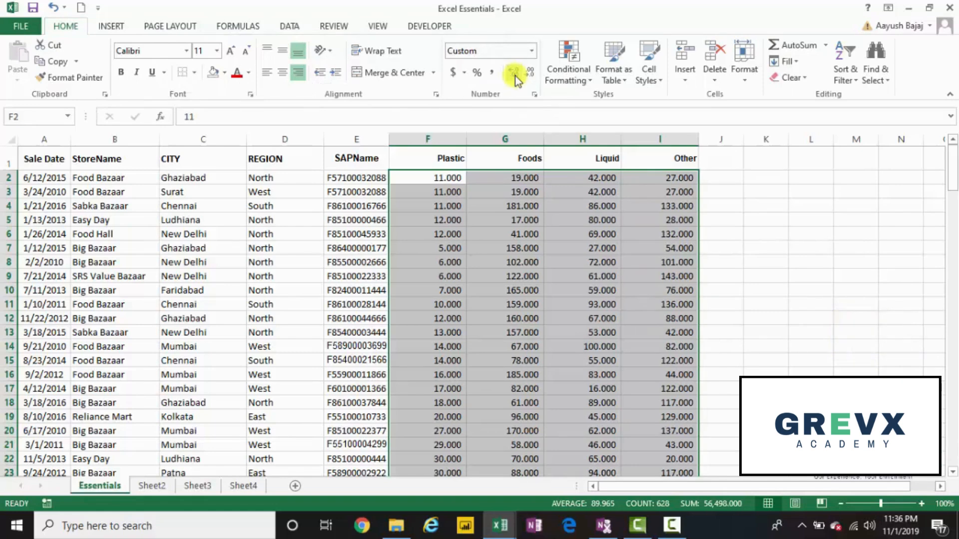
Step: Decrease the decimals of the values in F2:I158 three times to show whole numbers
{"action": "key", "text": "alt"}
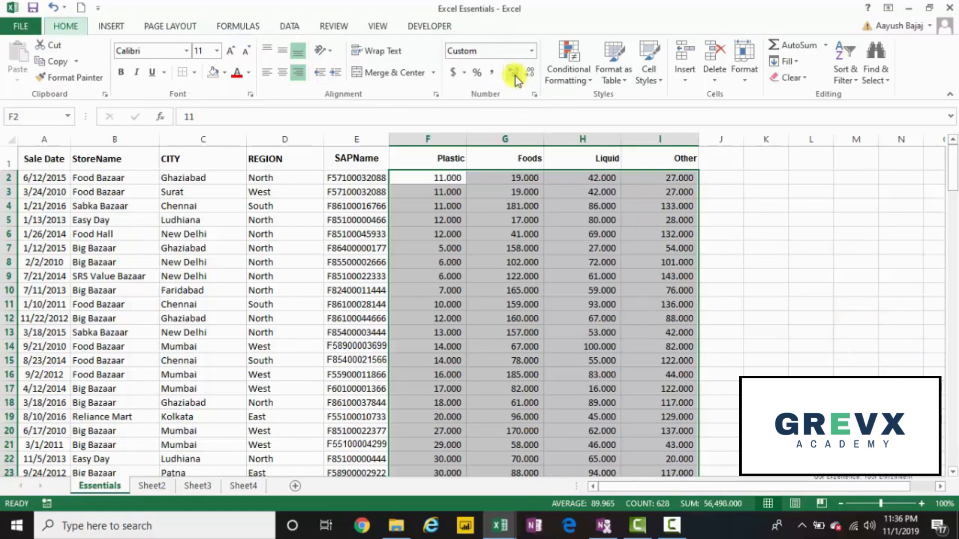
{"action": "key", "text": "h"}
{"action": "key", "text": "9"}
{"action": "key", "text": "alt"}
{"action": "key", "text": "h"}
{"action": "key", "text": "9"}
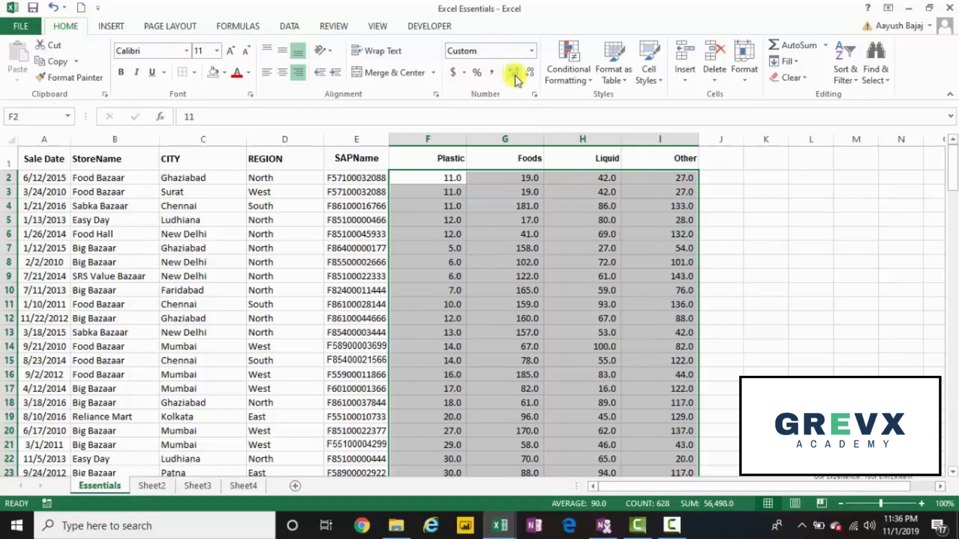
{"action": "key", "text": "alt"}
{"action": "key", "text": "h"}
{"action": "key", "text": "9"}
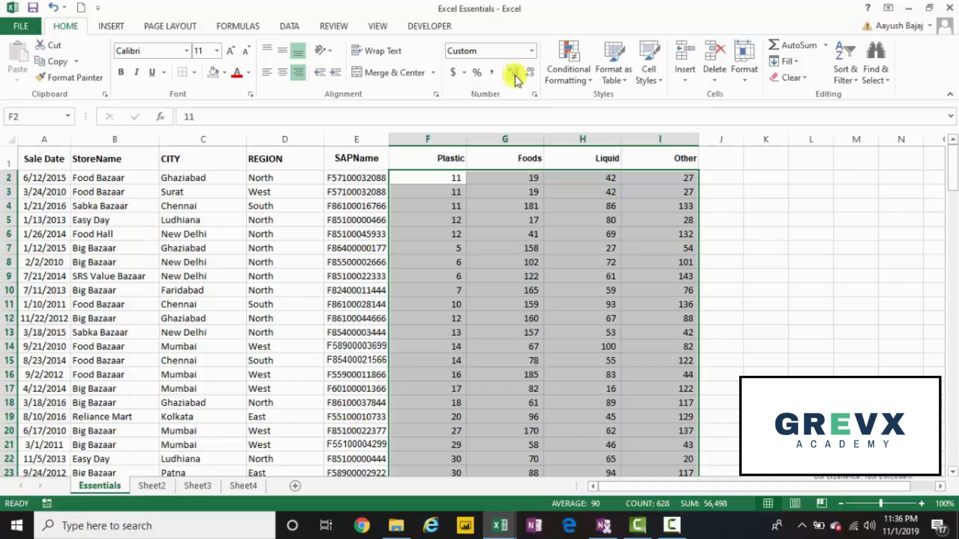
Step: Select the CITY column data from C1 to C158 and AutoFit its column width
{"action": "key", "text": "Left"}
{"action": "key", "text": "Left"}
{"action": "key", "text": "Left"}
{"action": "key", "text": "Left"}
{"action": "key", "text": "Left"}
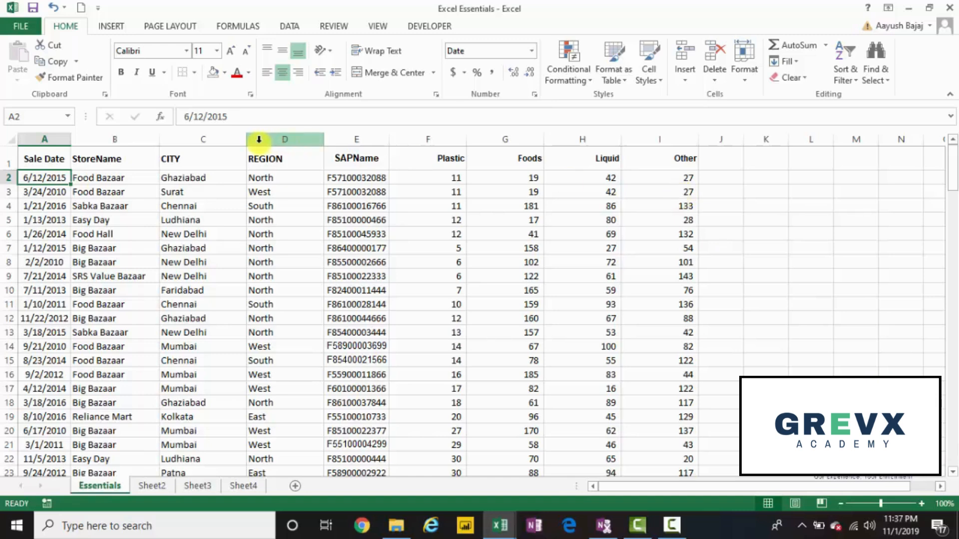
{"action": "key", "text": "Right"}
{"action": "key", "text": "Right"}
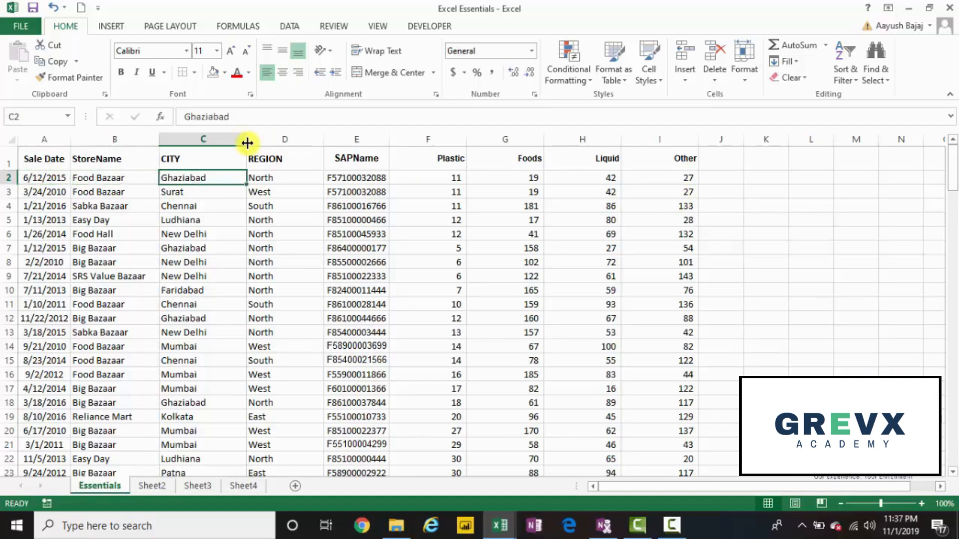
{"action": "key", "text": "Up"}
{"action": "key", "text": "ctrl+shift+Down"}
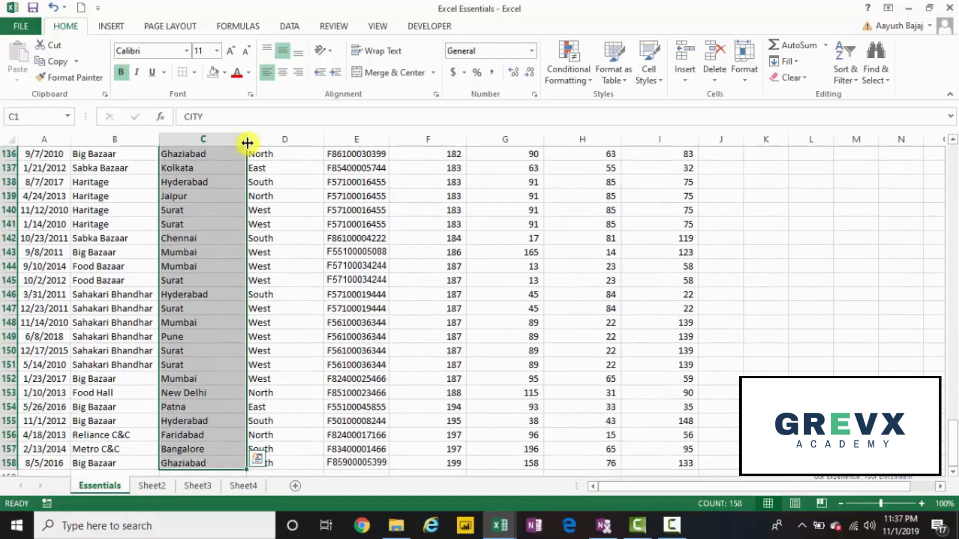
{"action": "key", "text": "alt"}
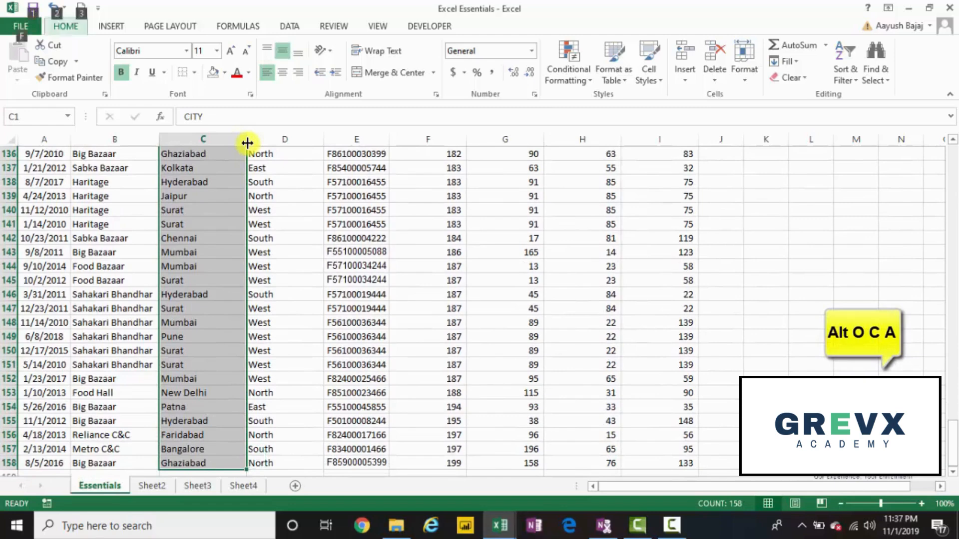
{"action": "key", "text": "o"}
{"action": "key", "text": "c"}
{"action": "key", "text": "a"}
Step: Select the REGION column data from D1 downward and AutoFit its column width
{"action": "key", "text": "Right"}
{"action": "key", "text": "ctrl+shift+Down"}
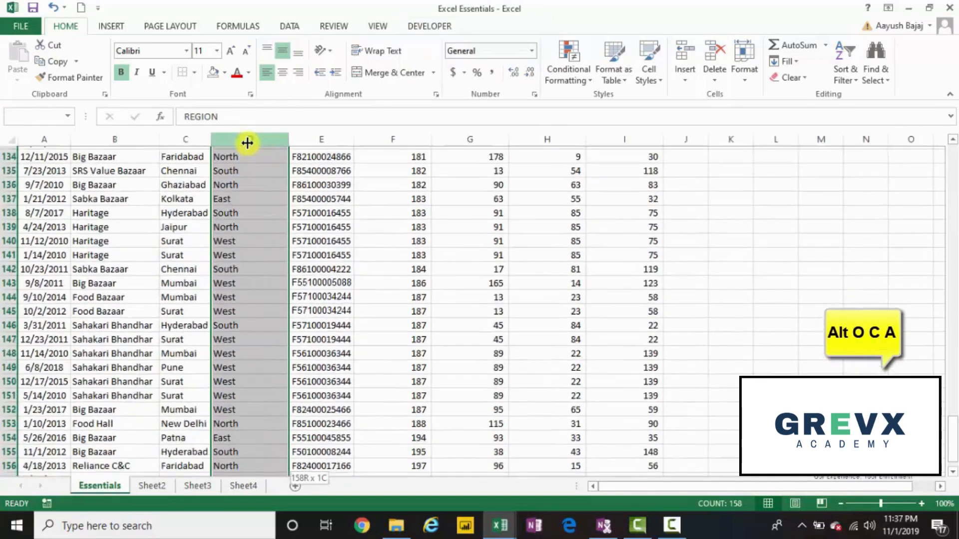
{"action": "key", "text": "alt"}
{"action": "key", "text": "o"}
{"action": "key", "text": "c"}
{"action": "key", "text": "a"}
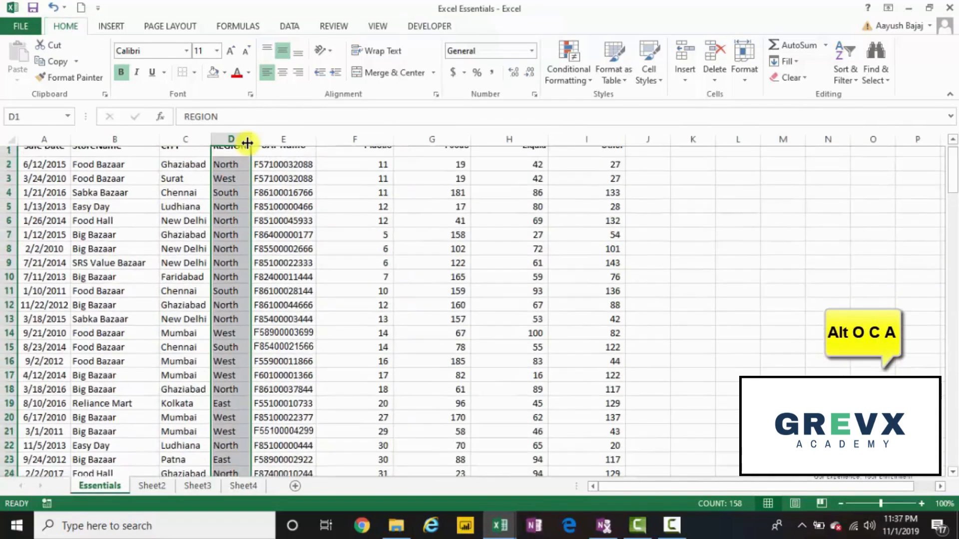
Step: Select the Plastic, Foods, Liquid and Other columns from F1 to I158 and AutoFit their column widths
{"action": "key", "text": "Right"}
{"action": "key", "text": "Right"}
{"action": "key", "text": "shift+Right"}
{"action": "key", "text": "shift+Right"}
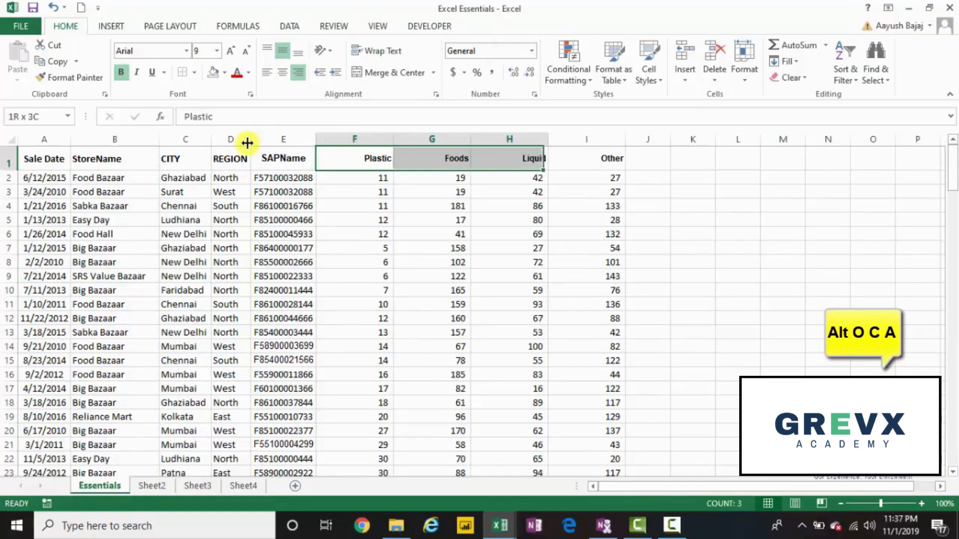
{"action": "key", "text": "shift+Right"}
{"action": "key", "text": "ctrl+shift+Down"}
{"action": "key", "text": "alt"}
{"action": "key", "text": "o"}
{"action": "key", "text": "c"}
{"action": "key", "text": "a"}
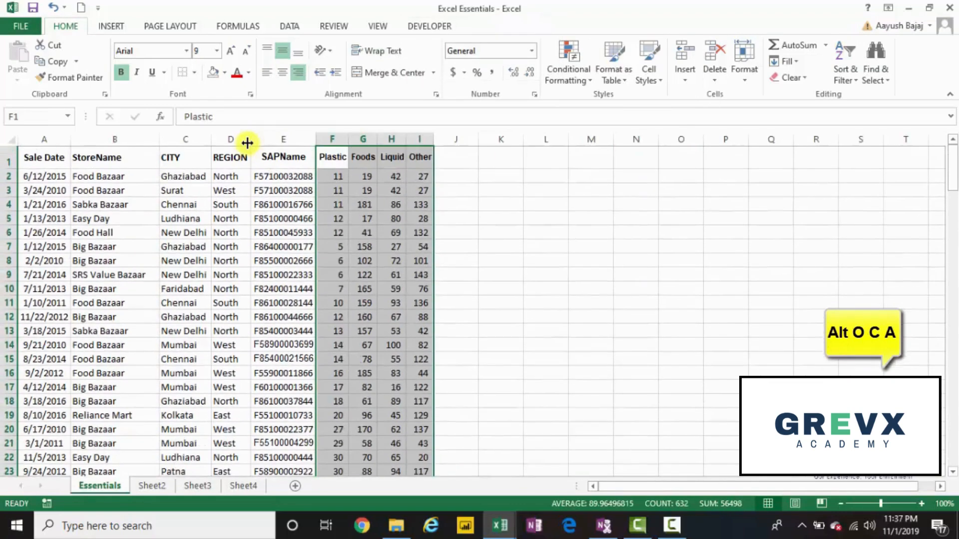
Step: Select the StoreName column data from B1 downward and AutoFit its column width
{"action": "key", "text": "Left"}
Step: Select the whole data table from cell A1 and extend the selection to the entire sheet
{"action": "key", "text": "Left"}
{"action": "key", "text": "Left"}
{"action": "key", "text": "Left"}
{"action": "key", "text": "Left"}
{"action": "key", "text": "Right"}
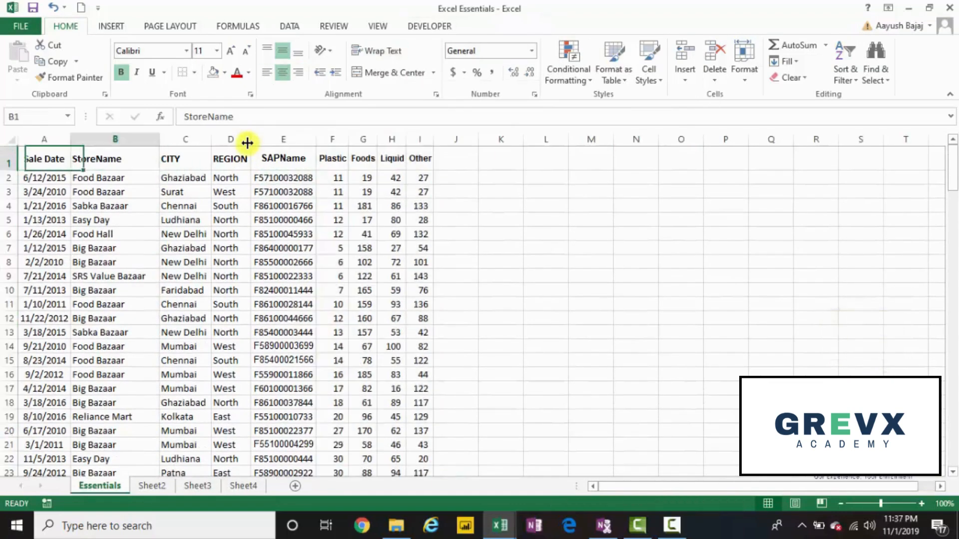
{"action": "key", "text": "ctrl+shift+Down"}
{"action": "key", "text": "alt+o"}
{"action": "key", "text": "c"}
{"action": "key", "text": "a"}
{"action": "key", "text": "Left"}
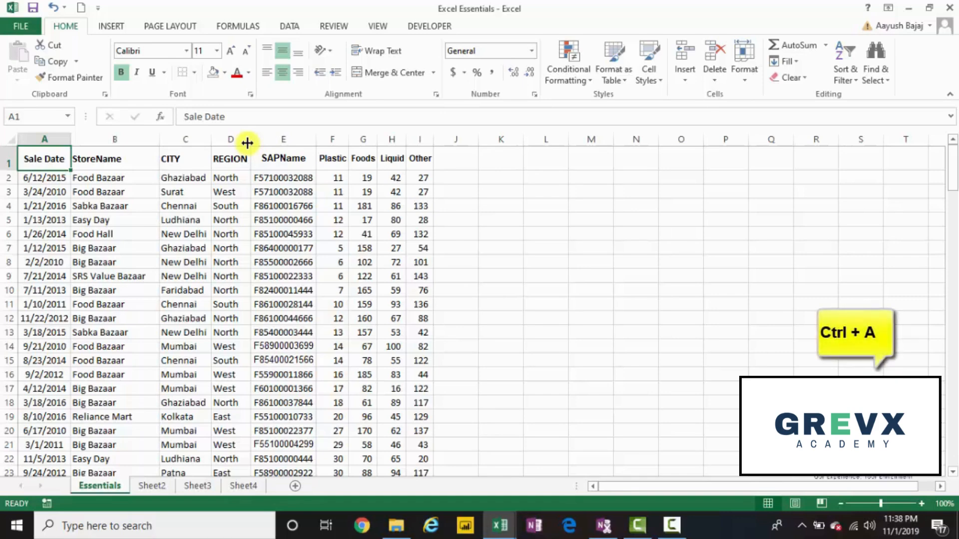
{"action": "key", "text": "ctrl+a"}
{"action": "scroll", "coordinate": [248, 144], "scroll_direction": "down", "scroll_amount": 20}
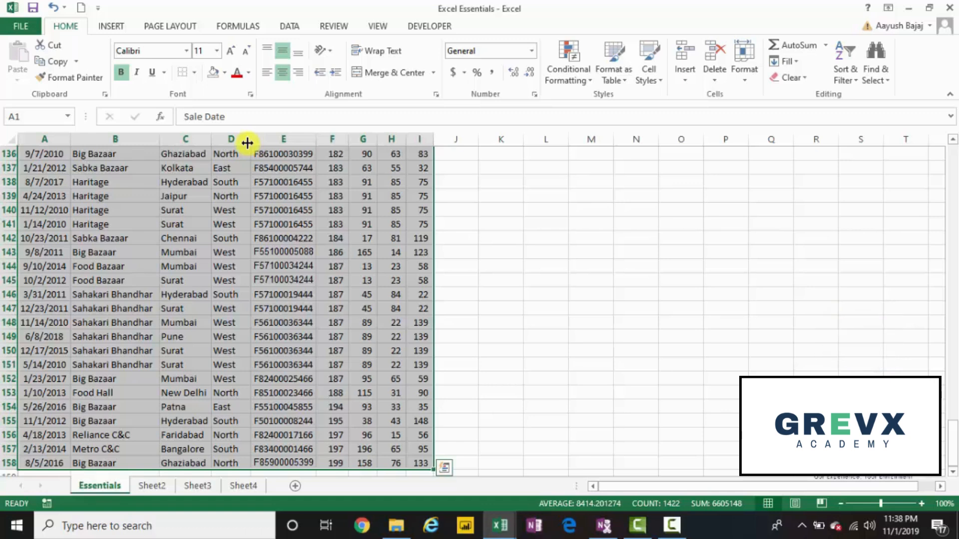
{"action": "key", "text": "ctrl+a"}
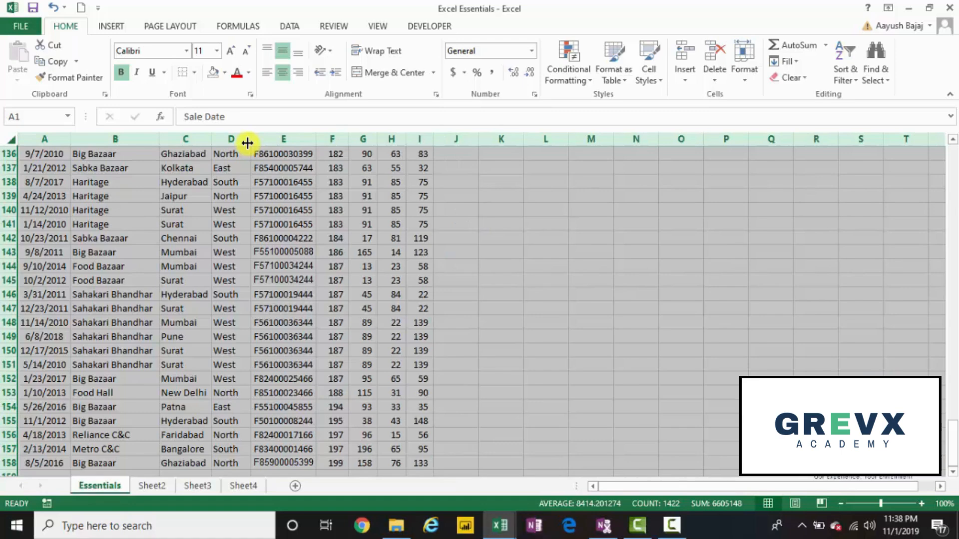
Step: Drop the sheet selection, go to cell A4 and select the whole data table from there
{"action": "key", "text": "Right"}
{"action": "key", "text": "Right"}
{"action": "key", "text": "Right"}
{"action": "key", "text": "Right"}
{"action": "key", "text": "Right"}
{"action": "key", "text": "Right"}
{"action": "key", "text": "Right"}
{"action": "key", "text": "Right"}
{"action": "key", "text": "Right"}
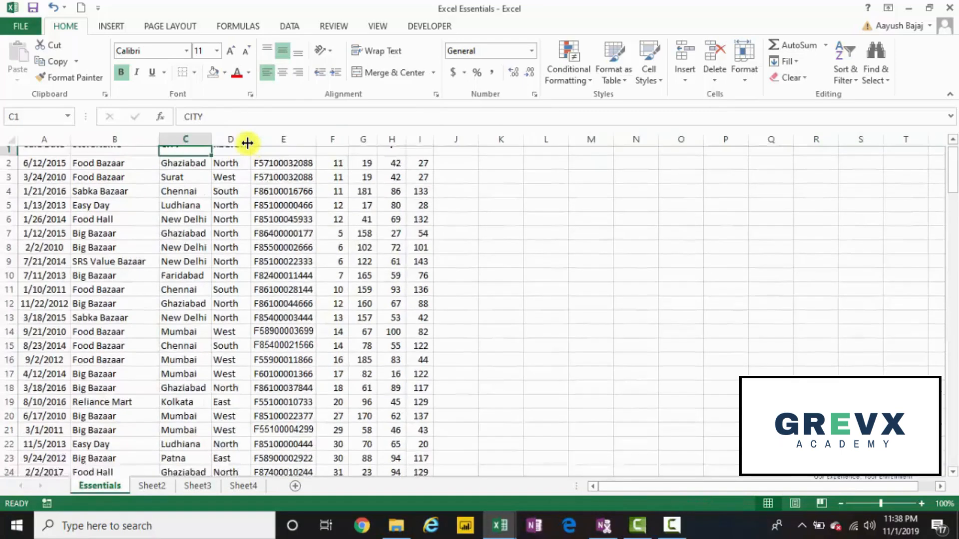
{"action": "key", "text": "Left"}
{"action": "key", "text": "Left"}
{"action": "key", "text": "Left"}
{"action": "key", "text": "Left"}
{"action": "key", "text": "Left"}
{"action": "key", "text": "Left"}
{"action": "key", "text": "Left"}
{"action": "key", "text": "Left"}
{"action": "key", "text": "Left"}
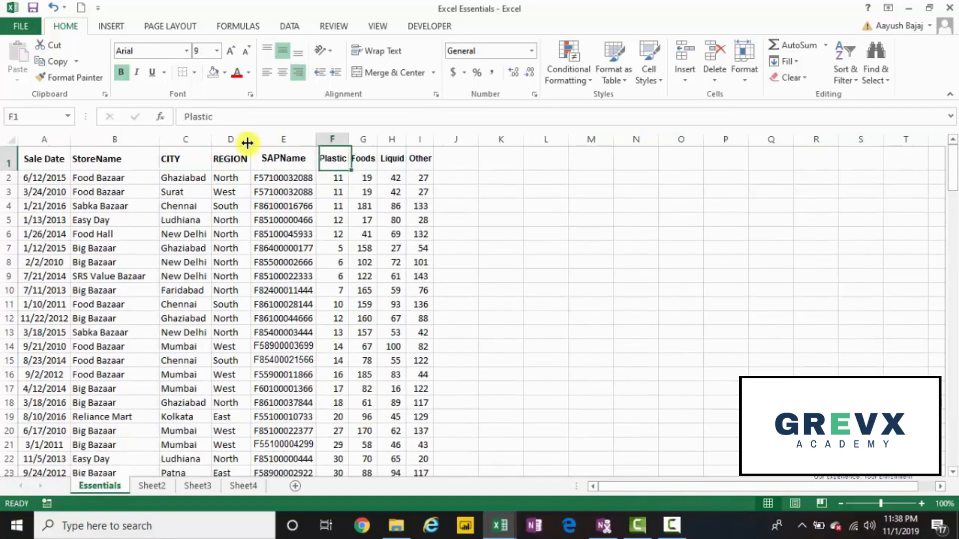
{"action": "key", "text": "Down"}
{"action": "key", "text": "Down"}
{"action": "key", "text": "Down"}
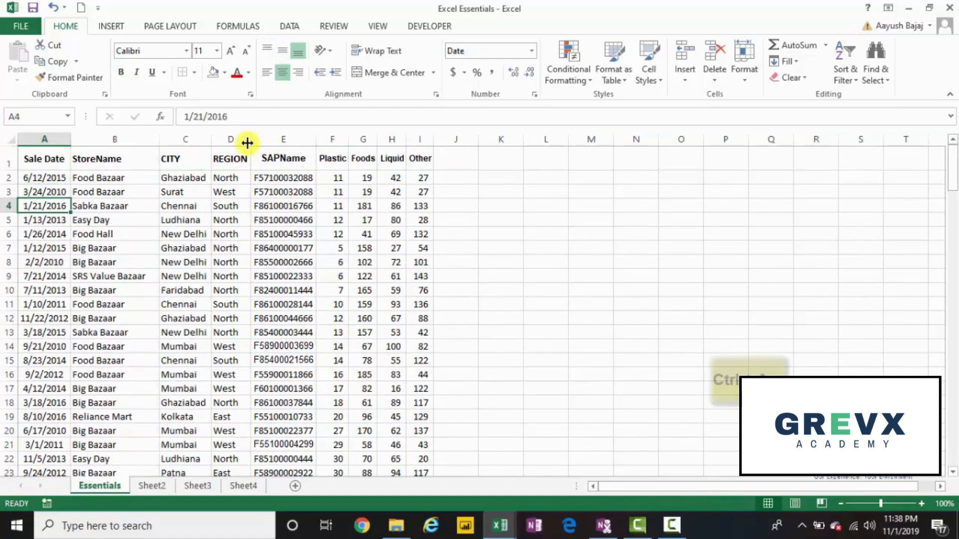
{"action": "key", "text": "ctrl+a"}
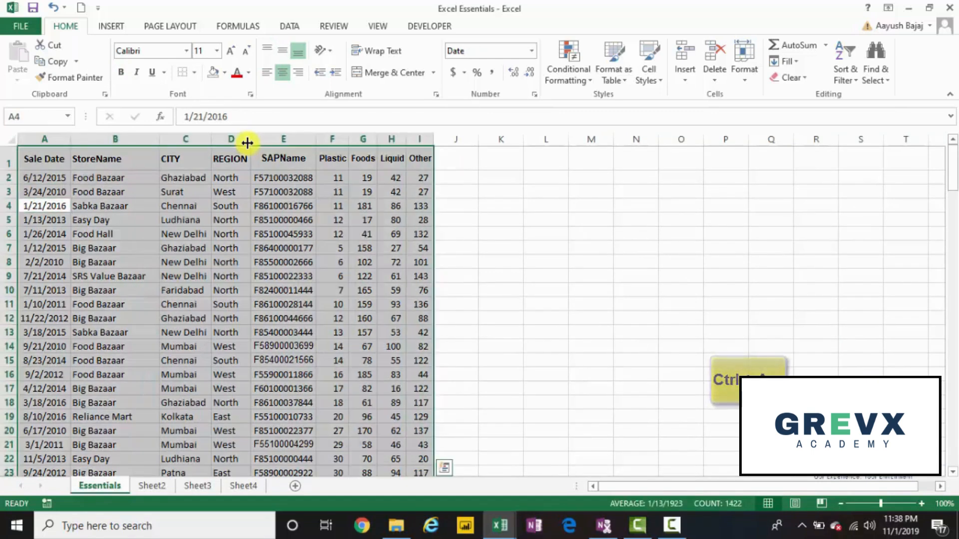
Step: Go to the blank cell O4 outside the table and select the entire sheet from there
{"action": "key", "text": "Right"}
{"action": "key", "text": "Right"}
{"action": "key", "text": "Right"}
{"action": "key", "text": "Right"}
{"action": "key", "text": "Right"}
{"action": "key", "text": "Right"}
{"action": "key", "text": "Right"}
{"action": "key", "text": "Right"}
{"action": "key", "text": "Right"}
{"action": "key", "text": "Right"}
{"action": "key", "text": "Right"}
{"action": "key", "text": "Right"}
{"action": "key", "text": "Right"}
{"action": "key", "text": "Right"}
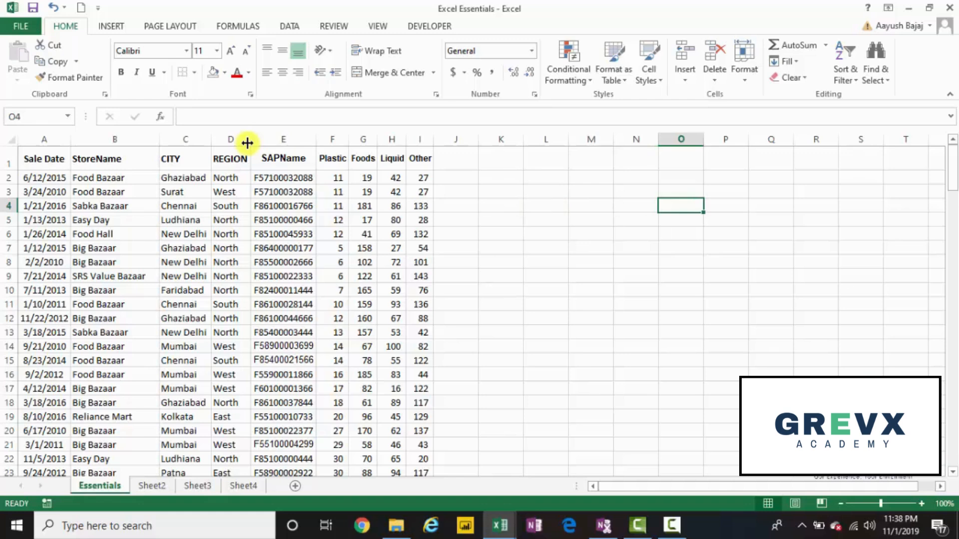
{"action": "key", "text": "ctrl+a"}
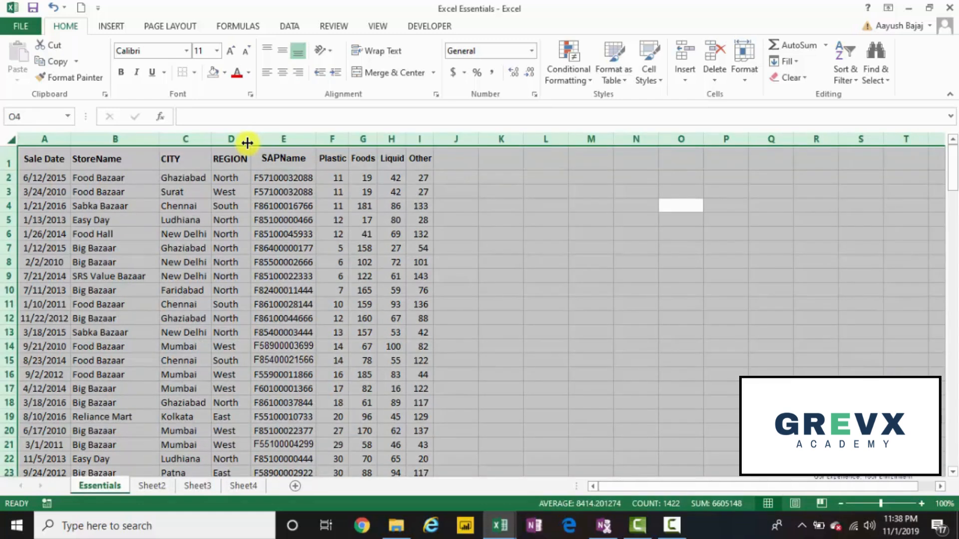
Step: Return to cell D4 inside the table and select the whole data table
{"action": "key", "text": "Left"}
{"action": "key", "text": "Left"}
{"action": "key", "text": "Left"}
{"action": "key", "text": "Left"}
{"action": "key", "text": "Left"}
{"action": "key", "text": "Left"}
{"action": "key", "text": "Left"}
{"action": "key", "text": "Left"}
{"action": "key", "text": "Left"}
{"action": "key", "text": "Left"}
{"action": "key", "text": "Left"}
{"action": "key", "text": "Left"}
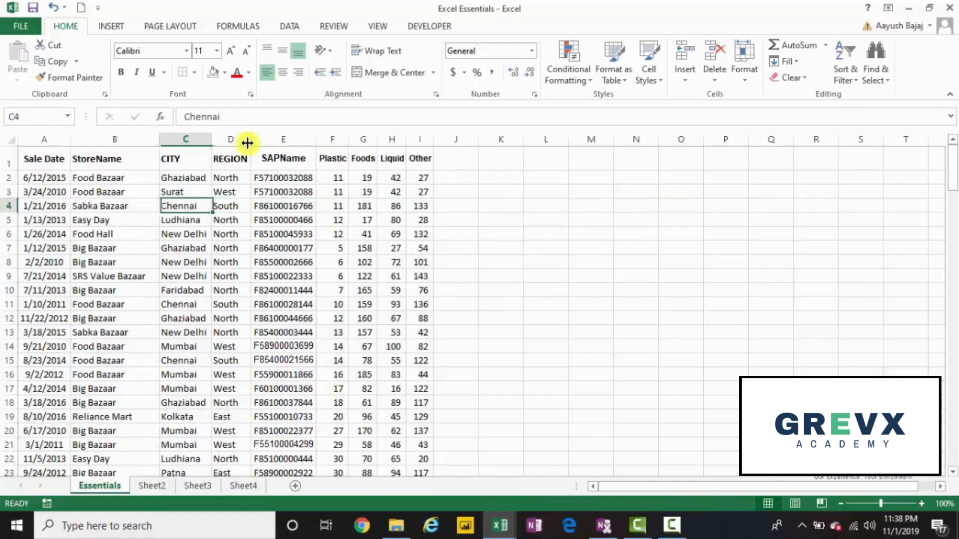
{"action": "key", "text": "Left"}
{"action": "key", "text": "Left"}
{"action": "key", "text": "Right"}
{"action": "key", "text": "Right"}
{"action": "key", "text": "Right"}
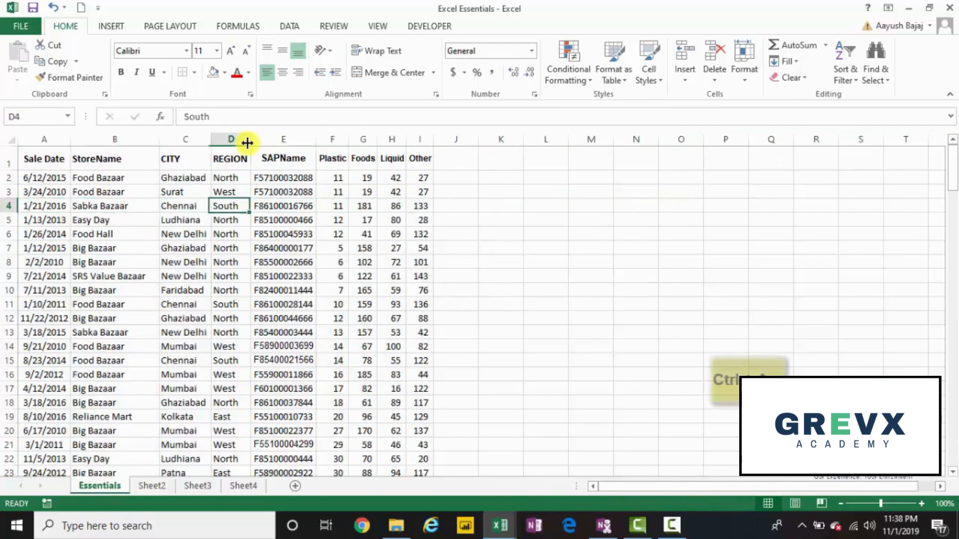
{"action": "key", "text": "ctrl+a"}
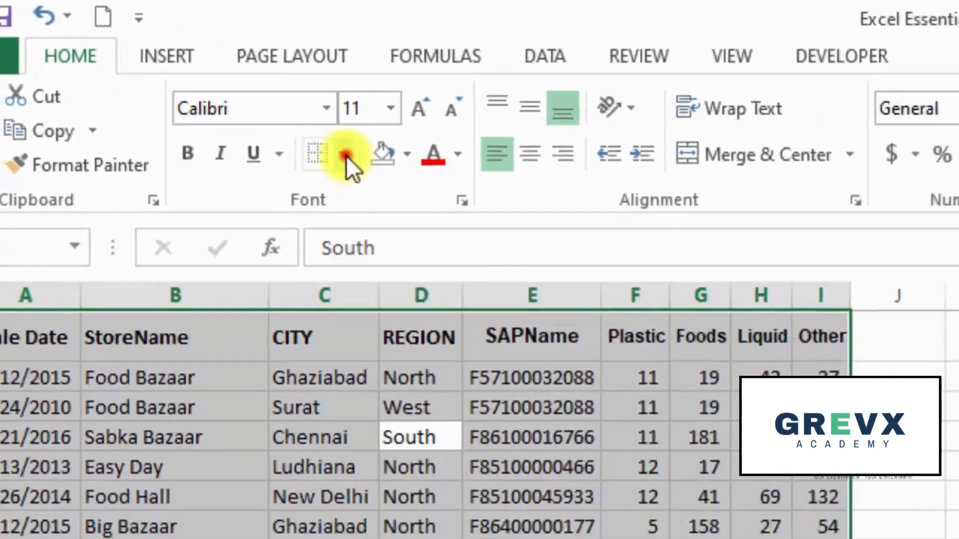
Step: Apply All Borders to the selected data table, go to the blank cell K4 and undo the borders
{"action": "left_click", "coordinate": [601, 296]}
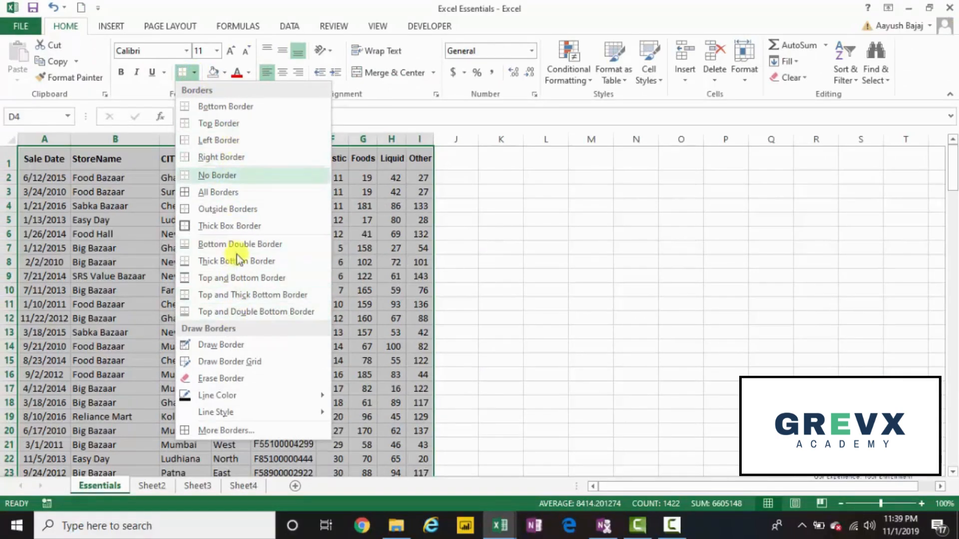
{"action": "left_click", "coordinate": [236, 196]}
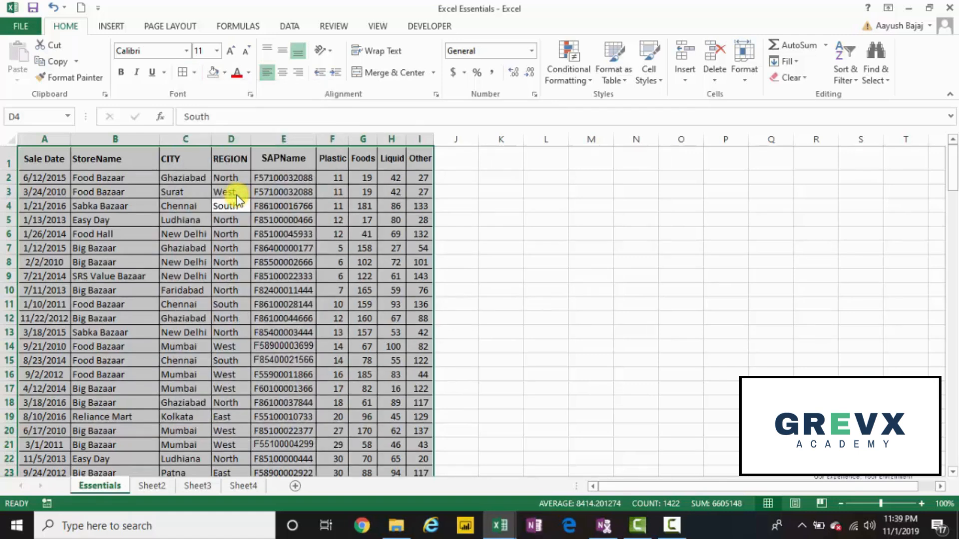
{"action": "key", "text": "Right"}
{"action": "key", "text": "Right"}
{"action": "key", "text": "Right"}
{"action": "key", "text": "Right"}
{"action": "key", "text": "Right"}
{"action": "key", "text": "Right"}
{"action": "key", "text": "Right"}
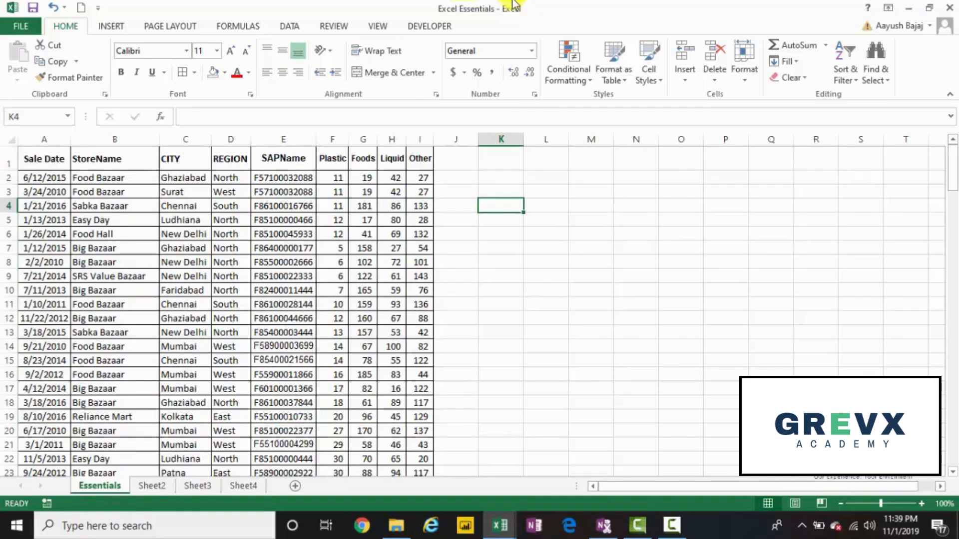
{"action": "key", "text": "ctrl+z"}
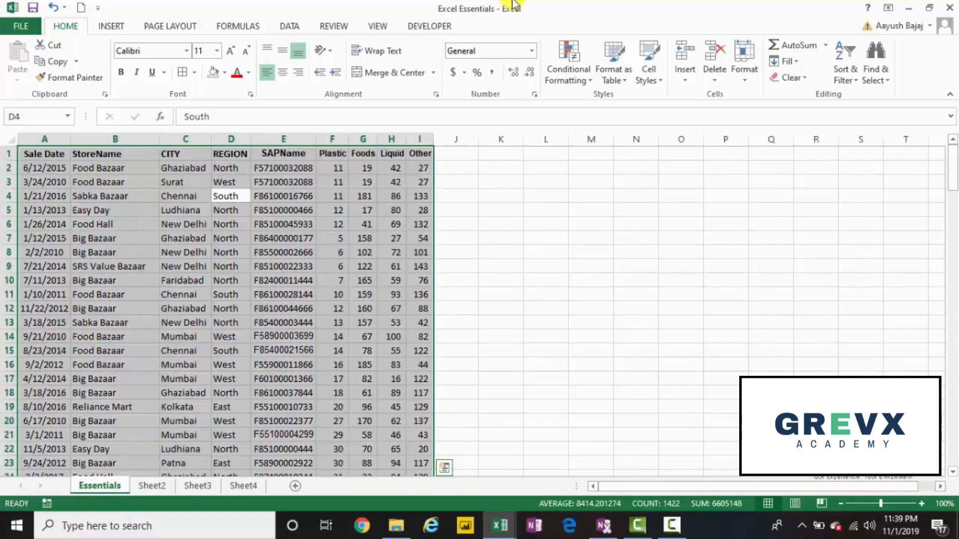
Step: Apply All Borders to the whole selected data table, and apply the same border option once more
{"action": "key", "text": "alt"}
{"action": "key", "text": "h"}
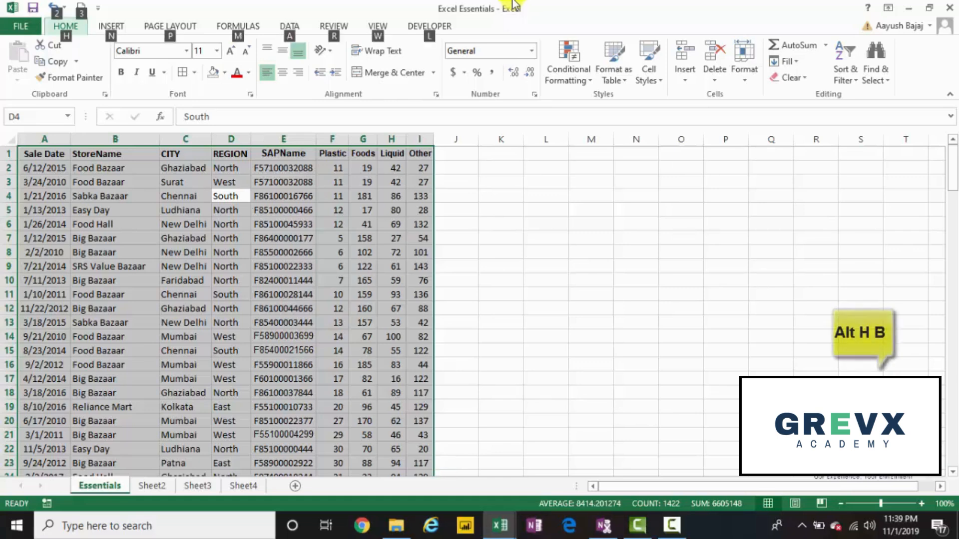
{"action": "key", "text": "b"}
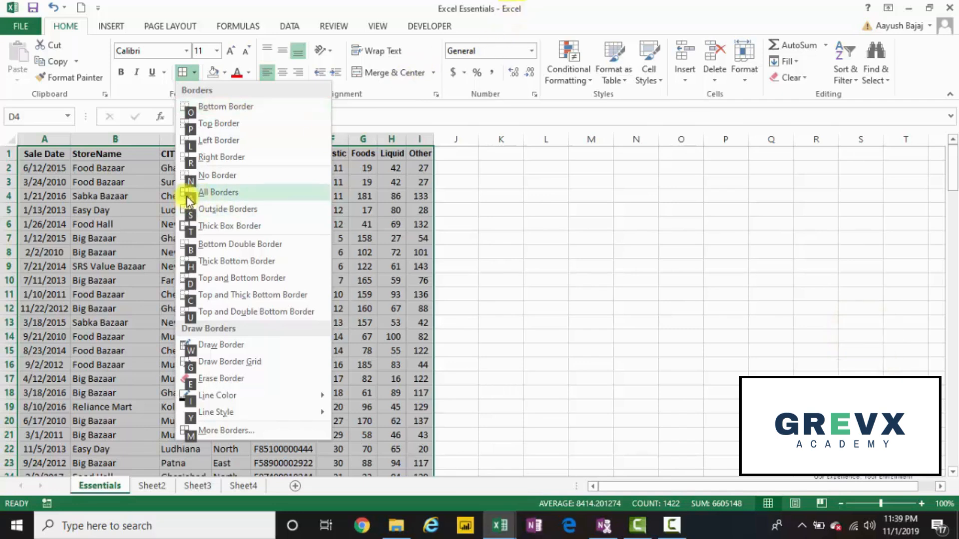
{"action": "key", "text": "a"}
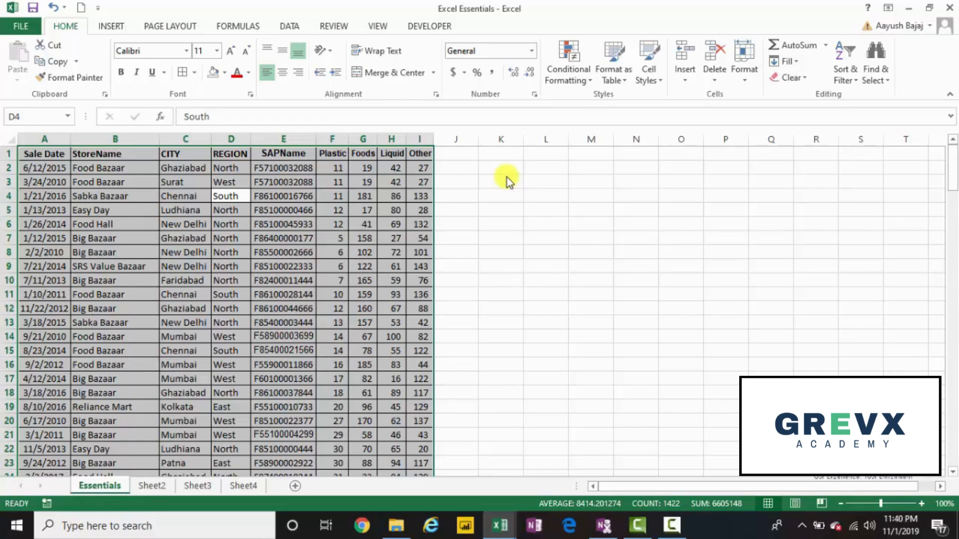
{"action": "key", "text": "alt"}
{"action": "key", "text": "h"}
{"action": "key", "text": "b"}
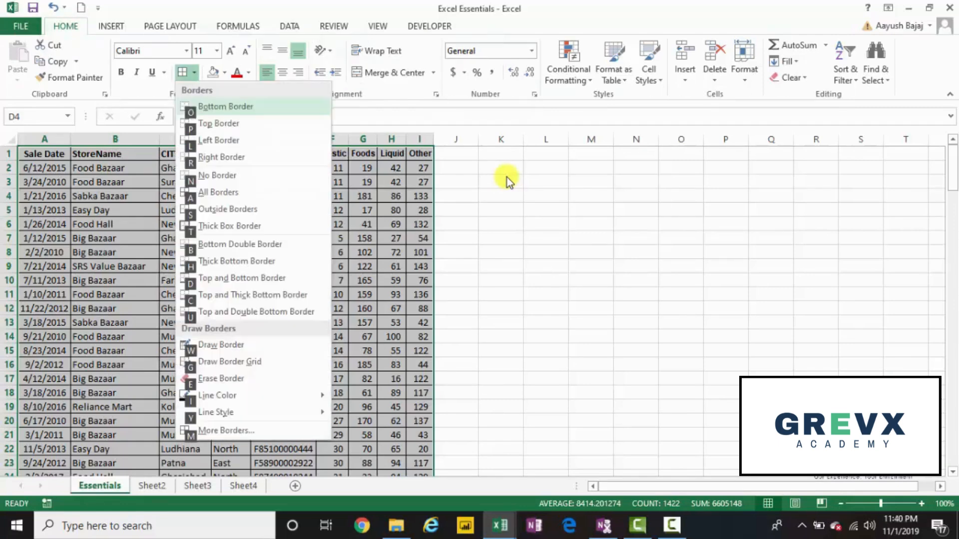
{"action": "key", "text": "a"}
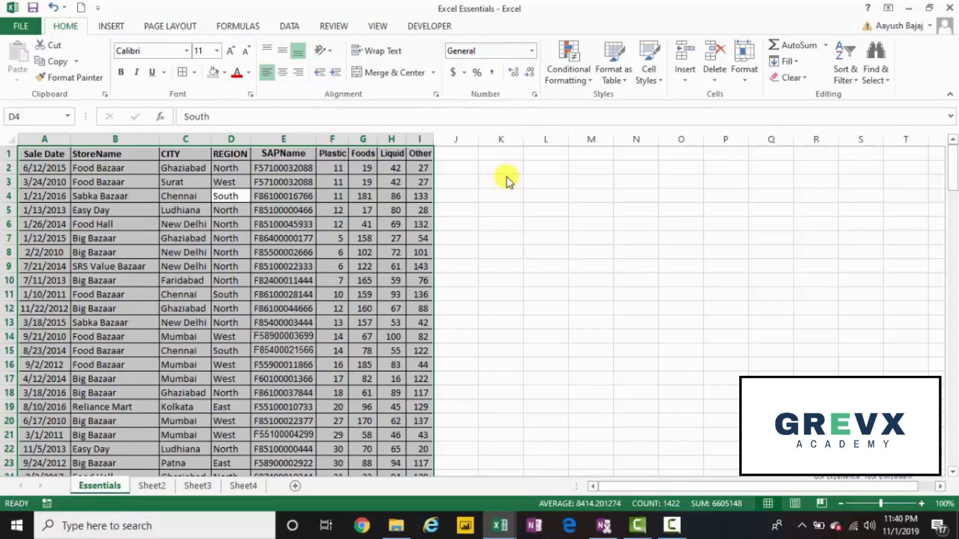
Step: Drop the table selection and return to the Sale Date header in cell A1
{"action": "key", "text": "Home"}
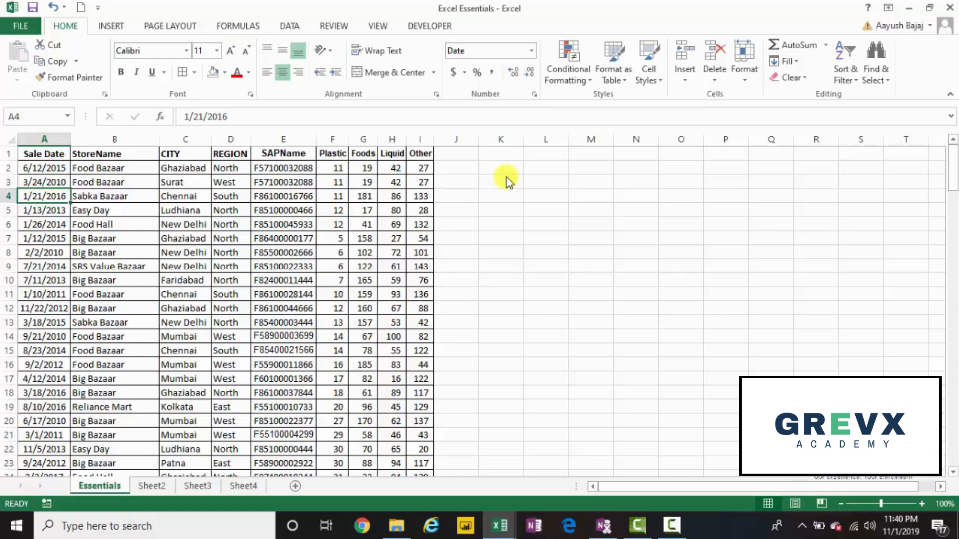
{"action": "key", "text": "Up"}
{"action": "key", "text": "Up"}
{"action": "key", "text": "Up"}
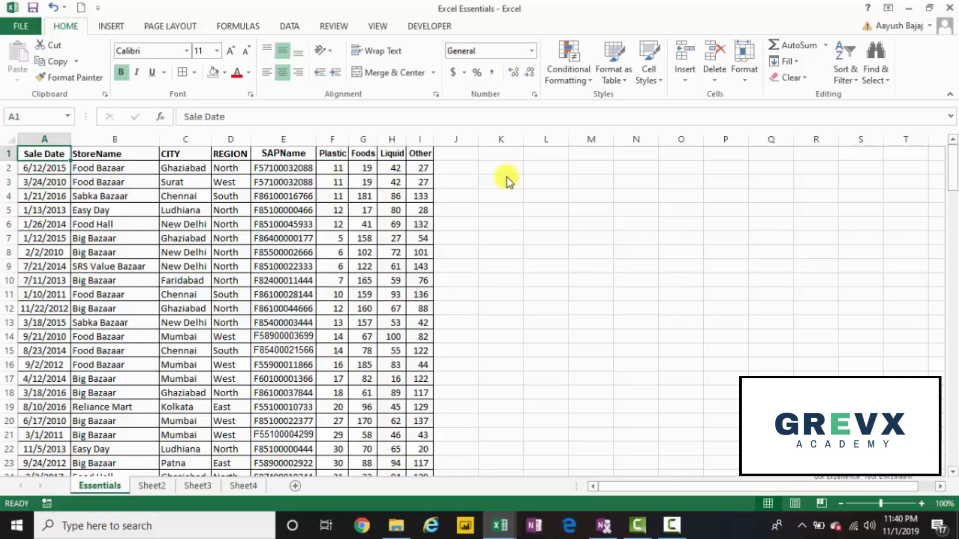
Step: Fill the header row A1:I1 with a light gray theme color and deselect it by moving to blank cell J3
{"action": "key", "text": "ctrl+shift+Right"}
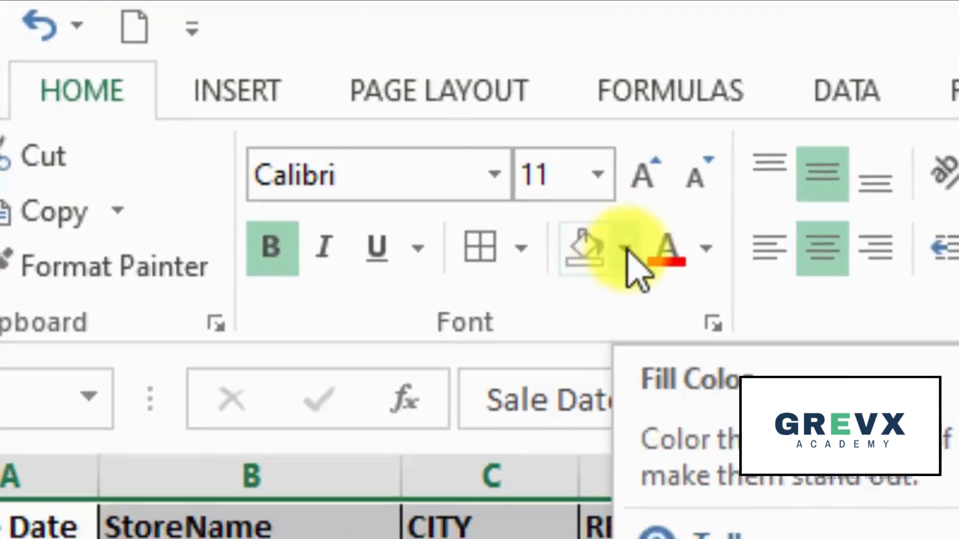
{"action": "left_click", "coordinate": [625, 250]}
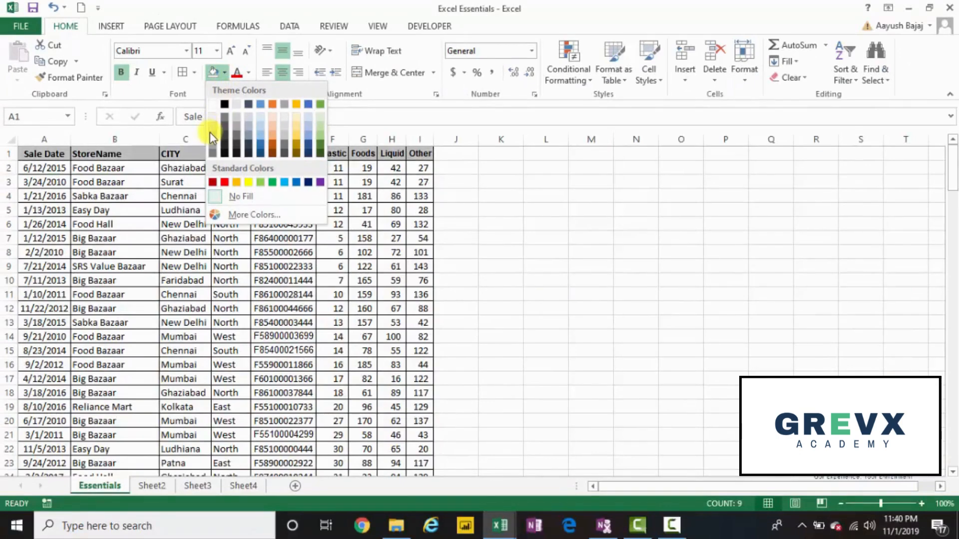
{"action": "left_click", "coordinate": [211, 130]}
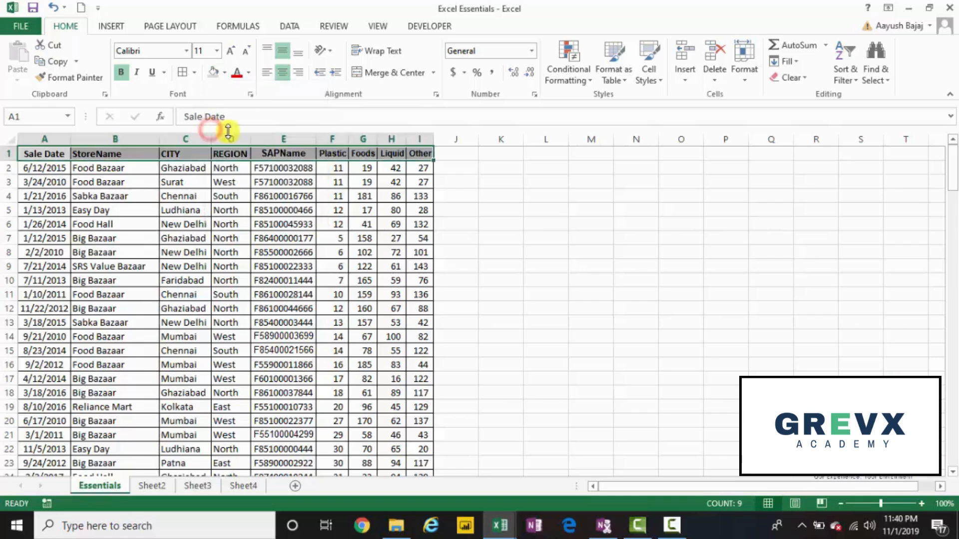
{"action": "left_click", "coordinate": [453, 179]}
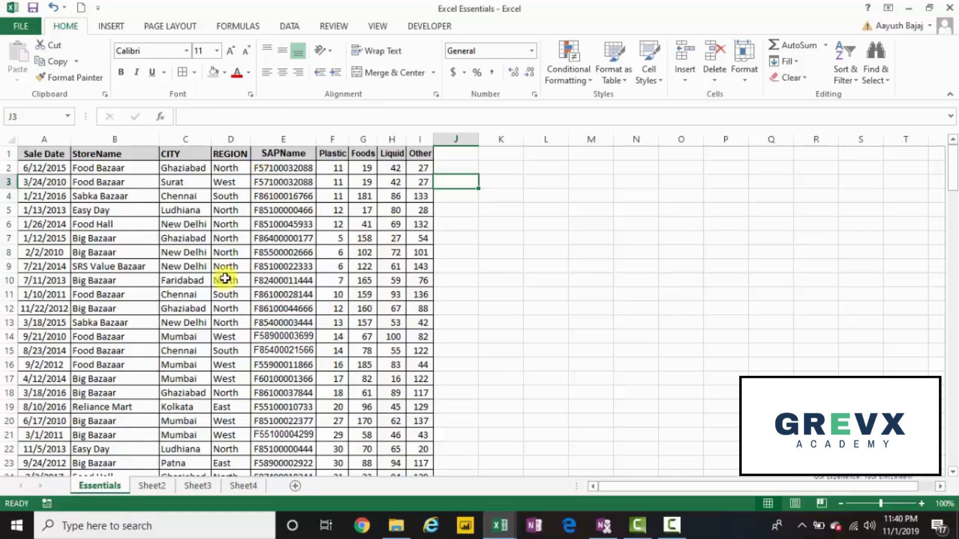
{"action": "left_click", "coordinate": [597, 238]}
{"action": "left_click", "coordinate": [626, 238]}
{"action": "left_click", "coordinate": [670, 238]}
{"action": "left_click", "coordinate": [641, 238]}
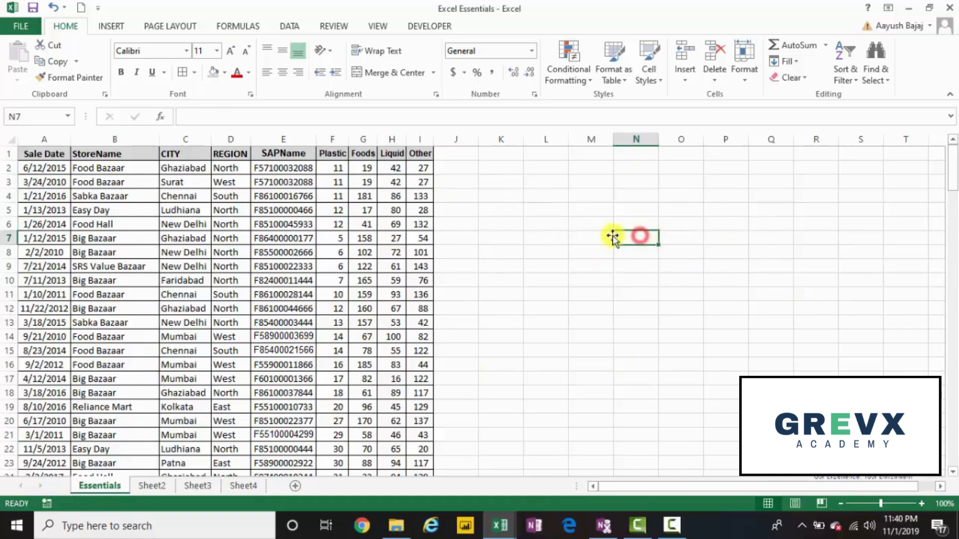
{"action": "left_click", "coordinate": [606, 238]}
{"action": "left_click", "coordinate": [543, 237]}
{"action": "left_click", "coordinate": [516, 238]}
{"action": "left_click", "coordinate": [541, 238]}
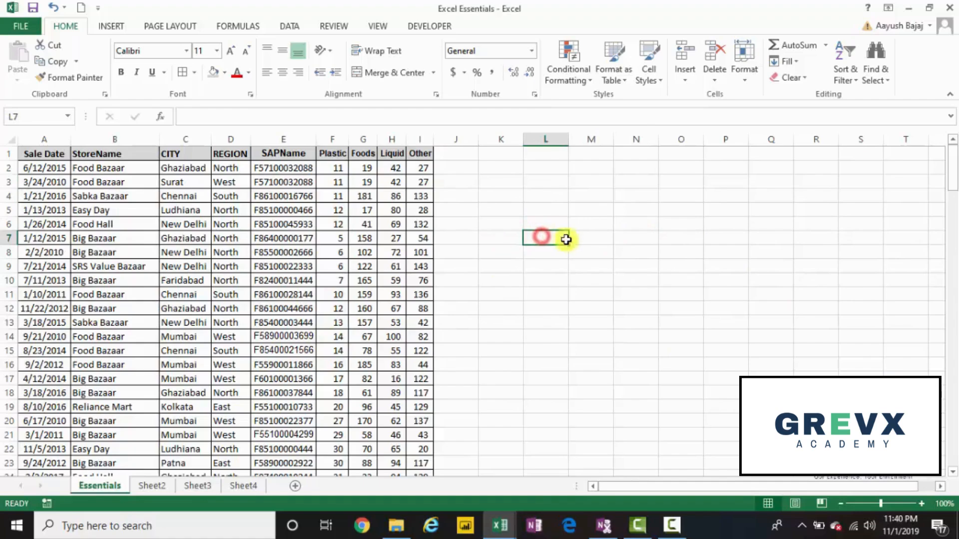
{"action": "left_click", "coordinate": [583, 240]}
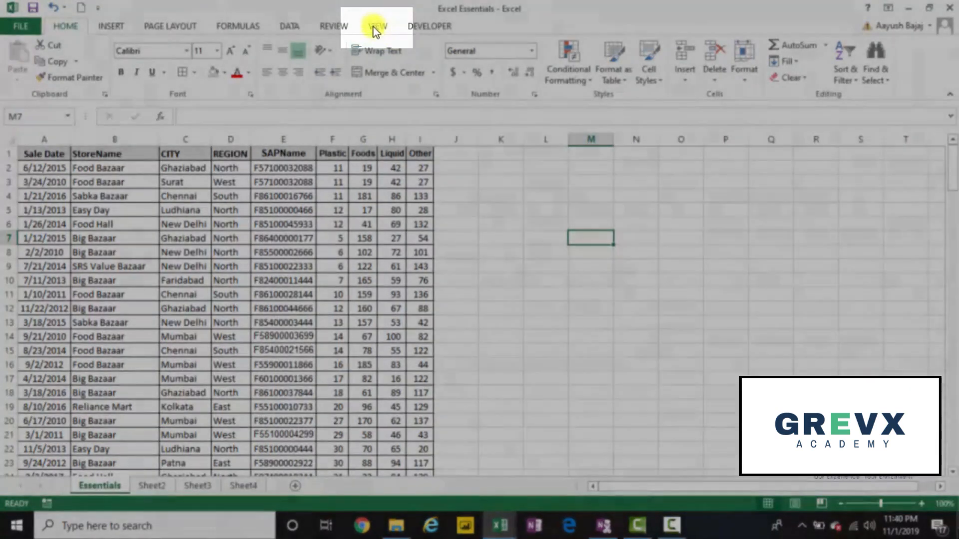
Step: Hide the Essentials sheet's gridlines and show them again, repeating the toggle until they are back on
{"action": "left_click", "coordinate": [373, 27]}
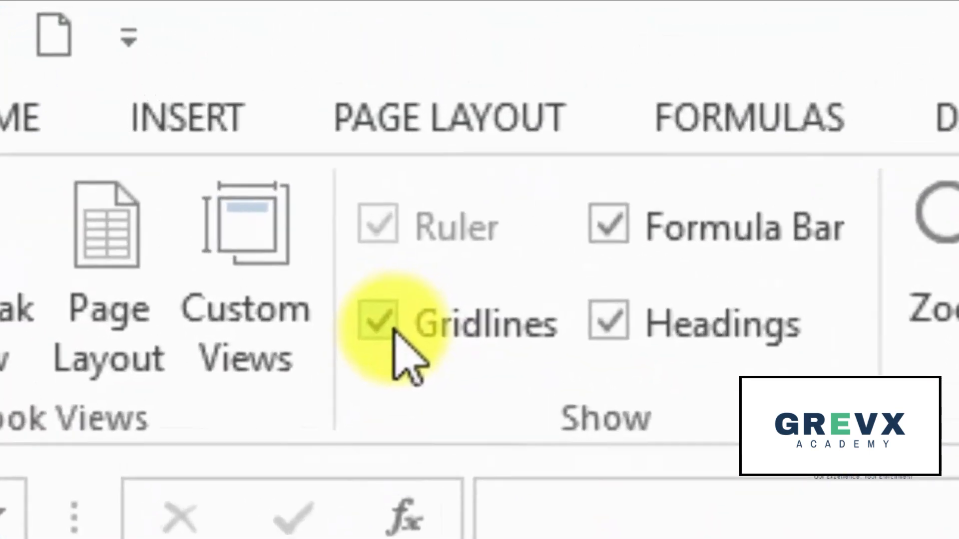
{"action": "left_click", "coordinate": [186, 107]}
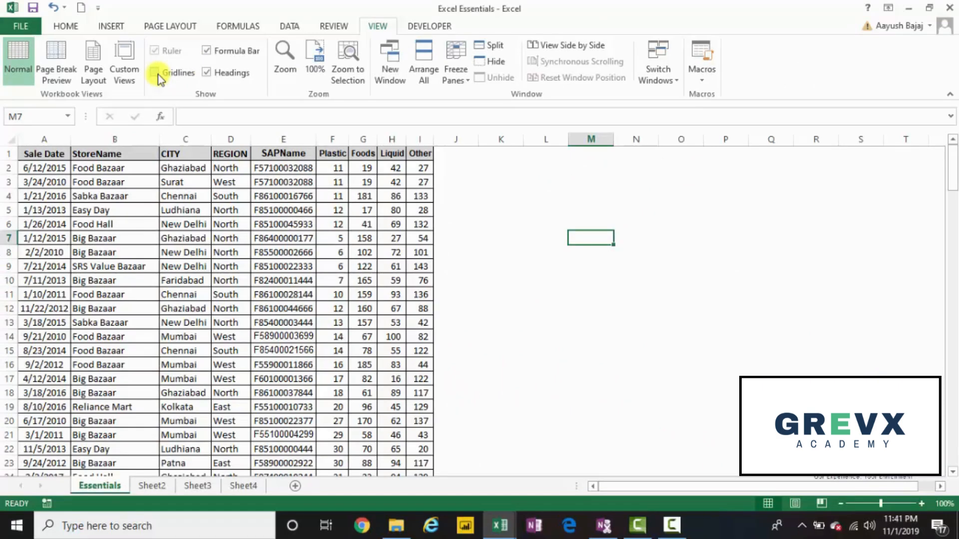
{"action": "left_click", "coordinate": [156, 72]}
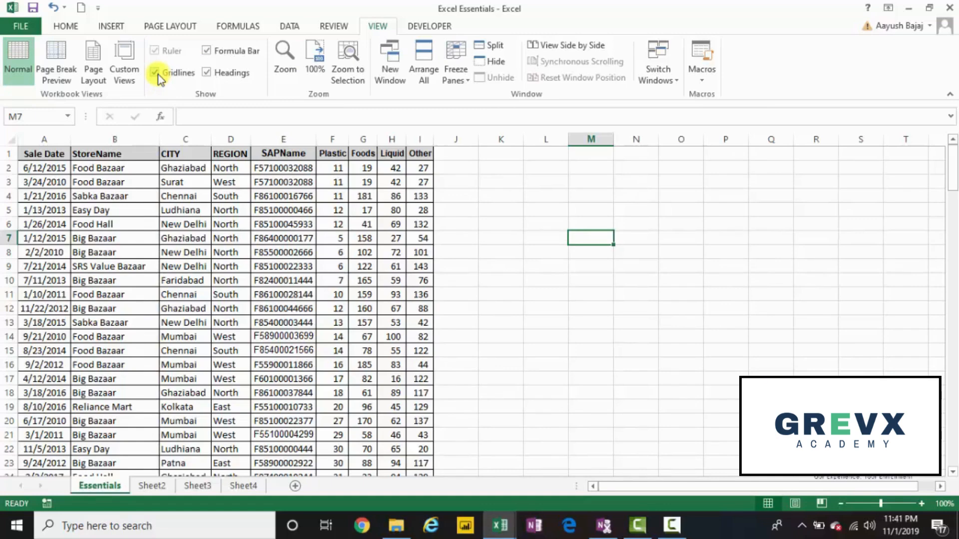
{"action": "left_click", "coordinate": [155, 73]}
{"action": "left_click", "coordinate": [156, 73]}
{"action": "left_click", "coordinate": [156, 73]}
{"action": "left_click", "coordinate": [156, 73]}
Step: Move to blank cell L6, turn the sheet's gridlines off and turn them back on
{"action": "key", "text": "Up"}
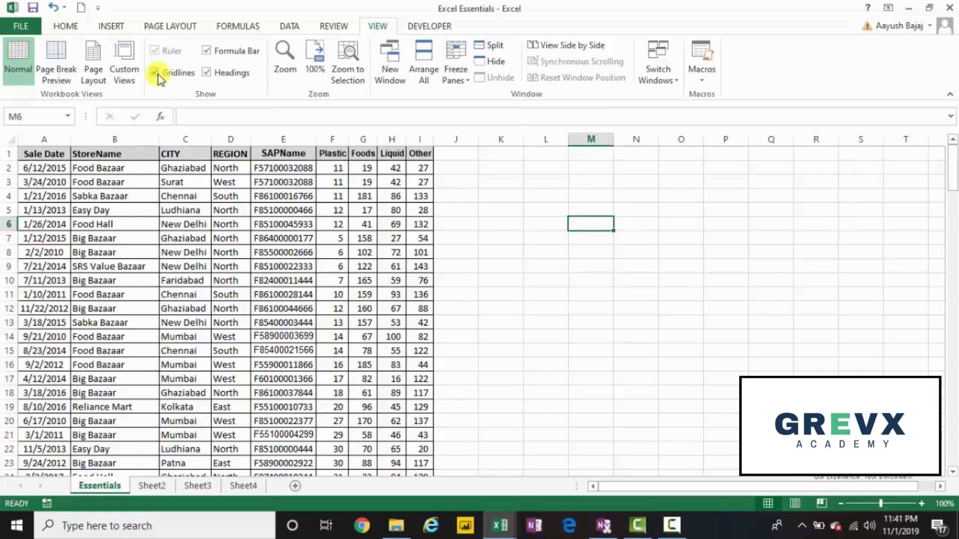
{"action": "key", "text": "Left"}
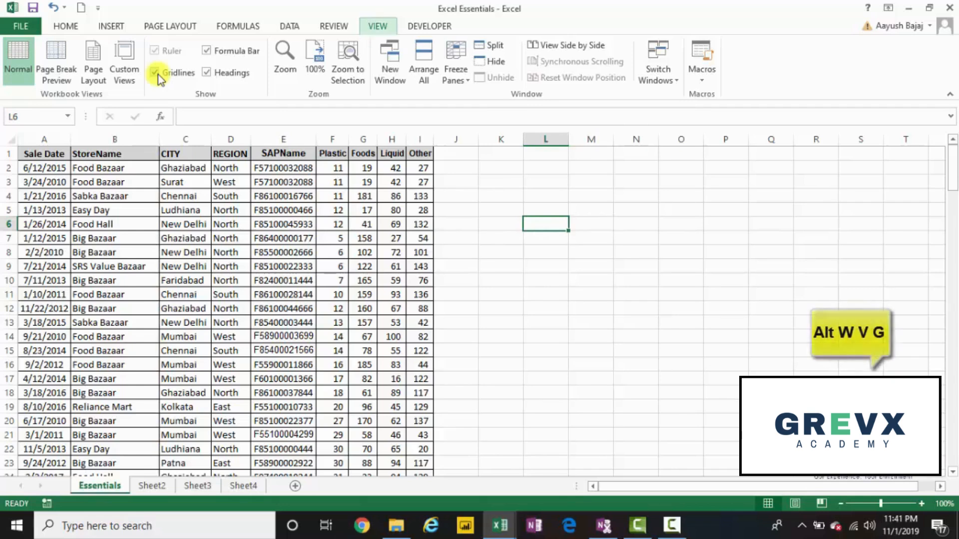
{"action": "key", "text": "alt"}
{"action": "key", "text": "w"}
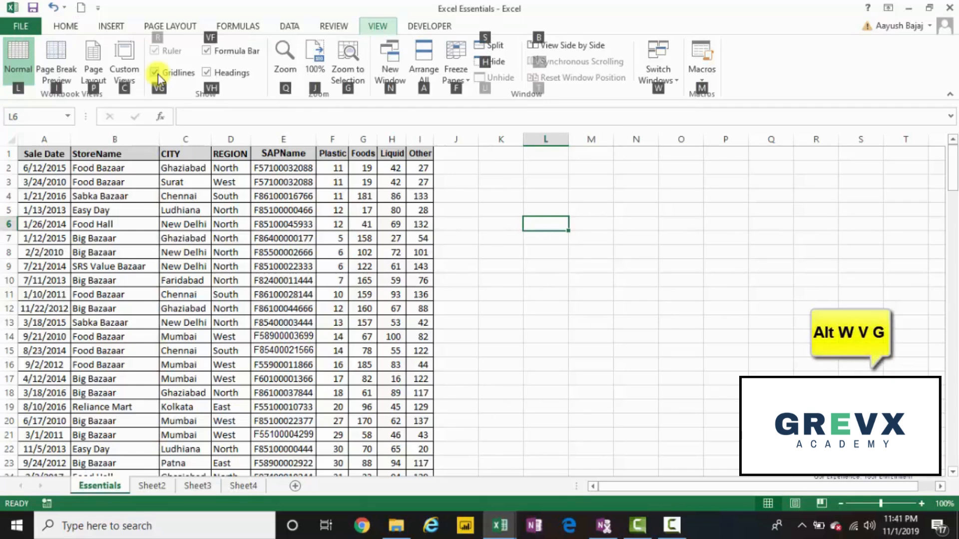
{"action": "key", "text": "v"}
{"action": "key", "text": "g"}
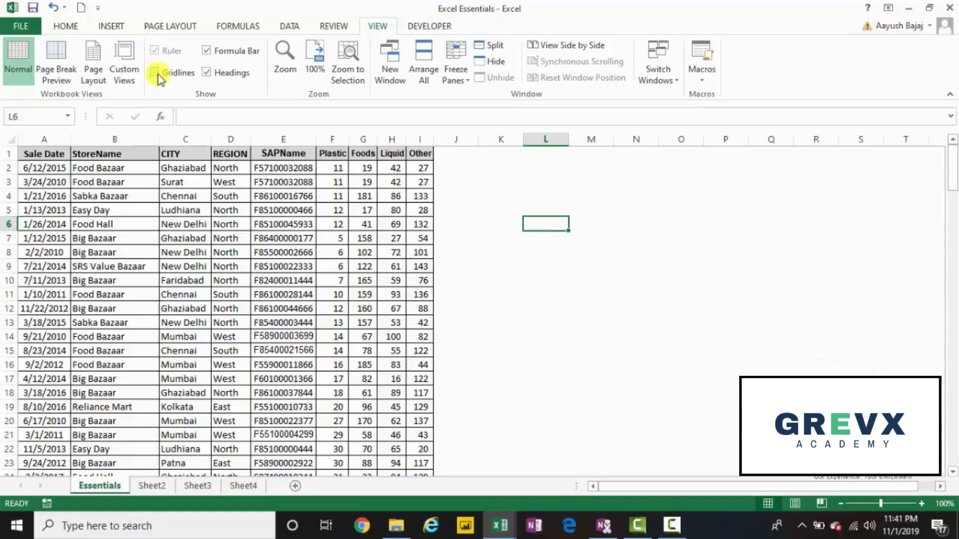
{"action": "key", "text": "alt"}
{"action": "key", "text": "w"}
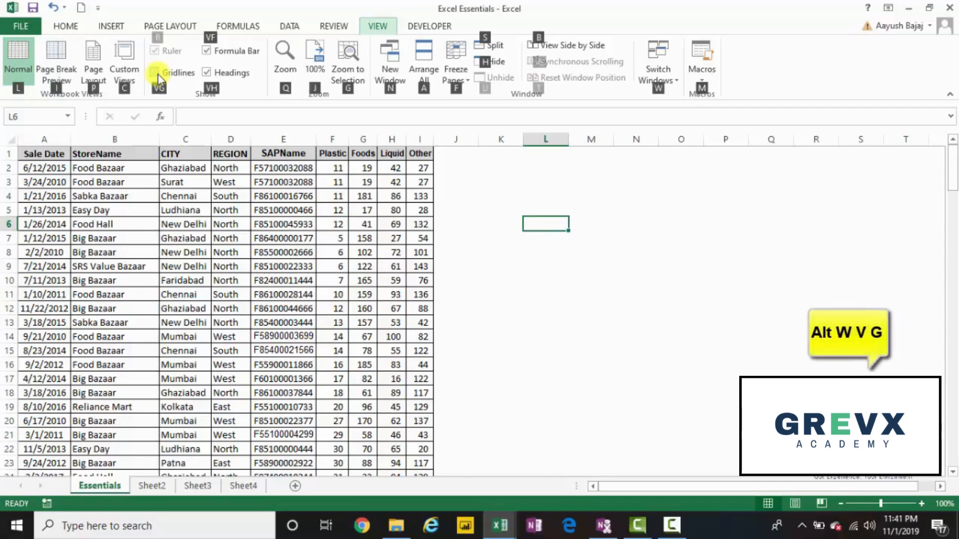
{"action": "key", "text": "v"}
{"action": "key", "text": "g"}
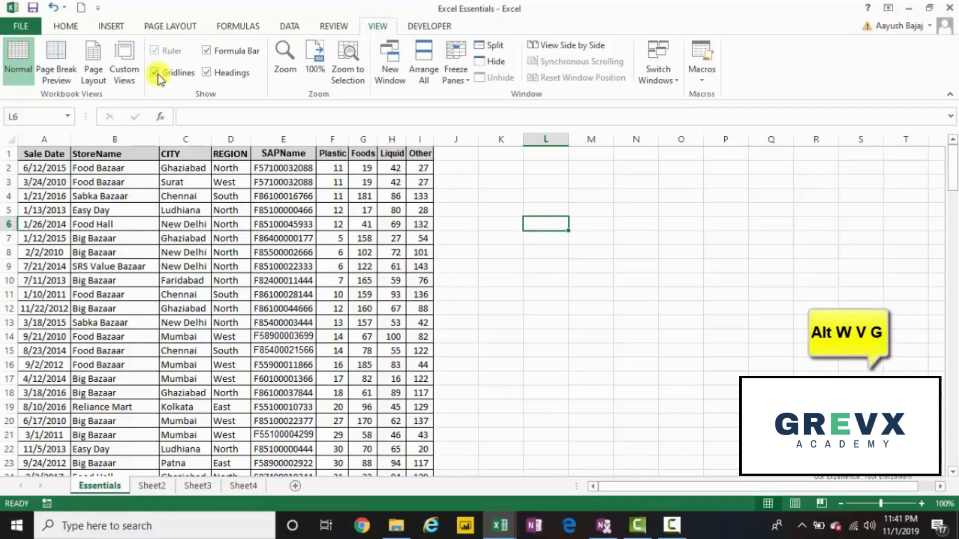
Step: Hide the worksheet gridlines once more and restore them
{"action": "key", "text": "alt"}
{"action": "key", "text": "w"}
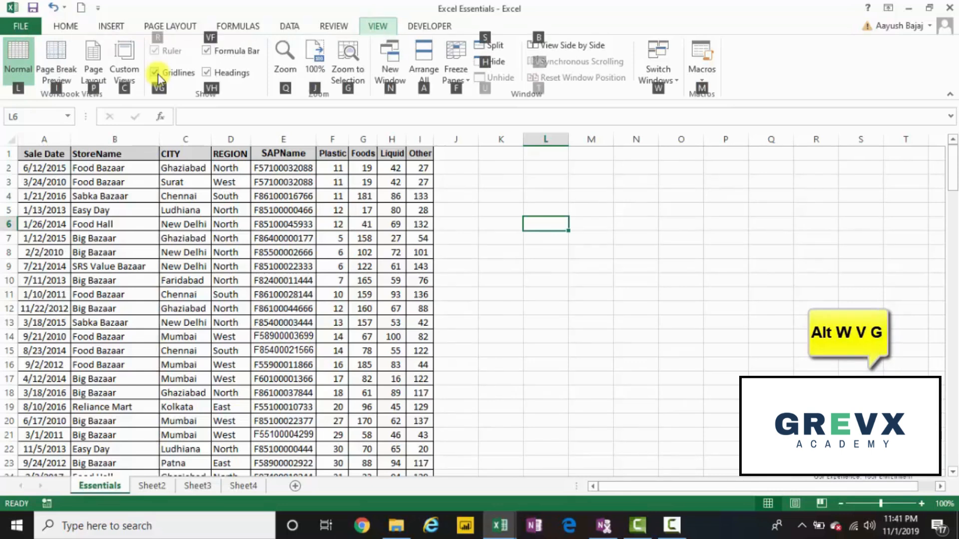
{"action": "key", "text": "v"}
{"action": "key", "text": "g"}
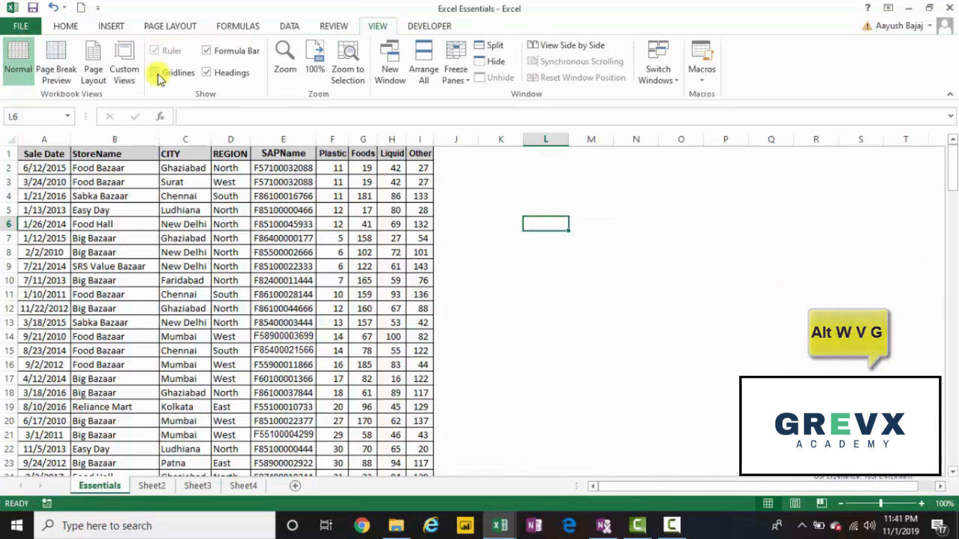
{"action": "key", "text": "alt"}
{"action": "key", "text": "w"}
{"action": "key", "text": "v"}
{"action": "key", "text": "g"}
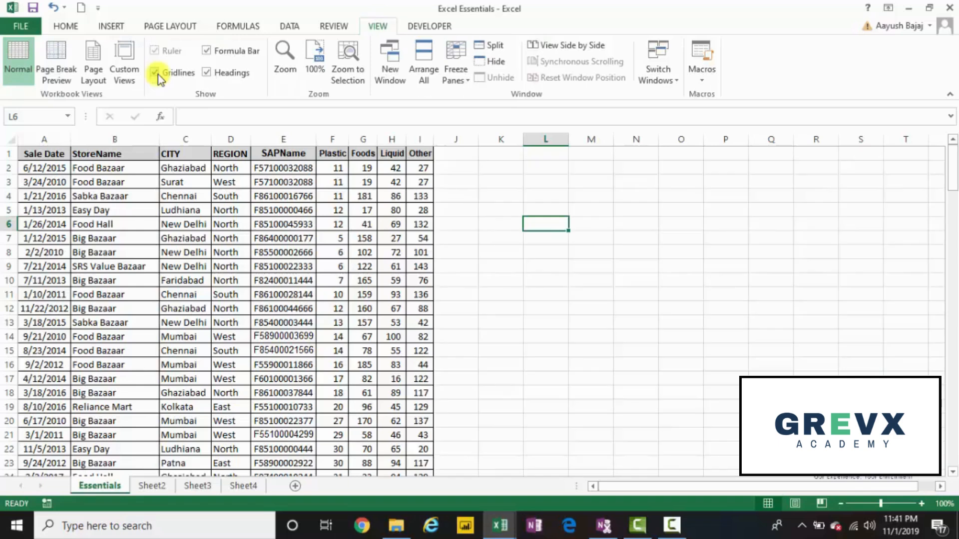